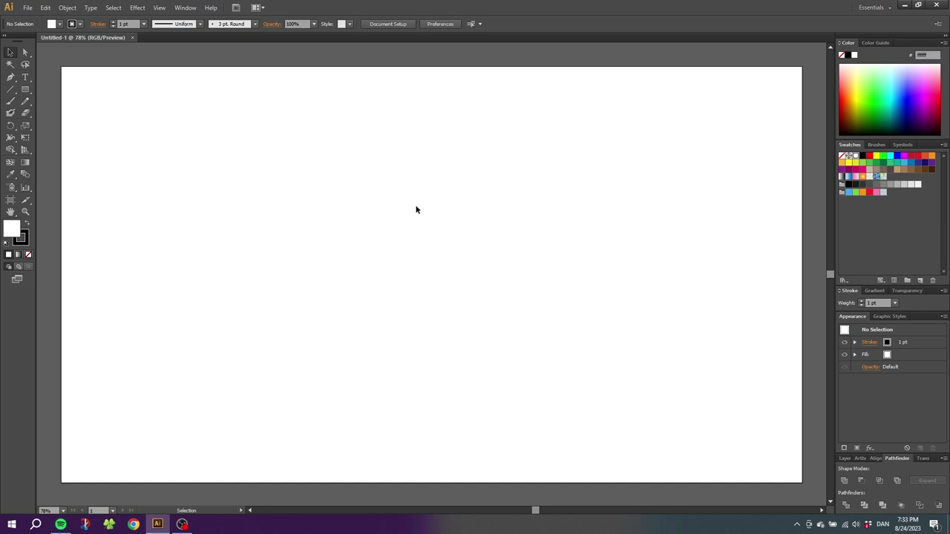
Step: Show the document grid and turn on snapping to the grid
{"action": "left_click", "coordinate": [159, 8]}
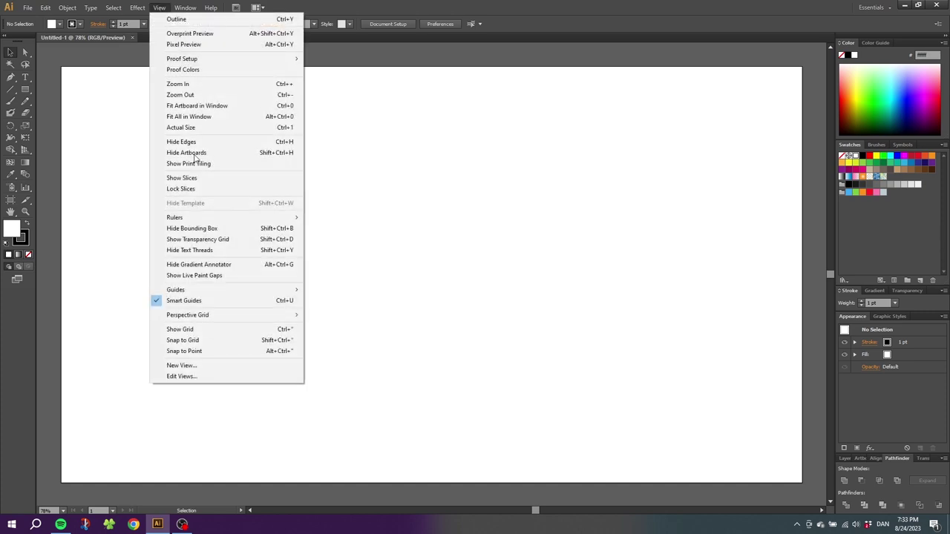
{"action": "left_click", "coordinate": [181, 329]}
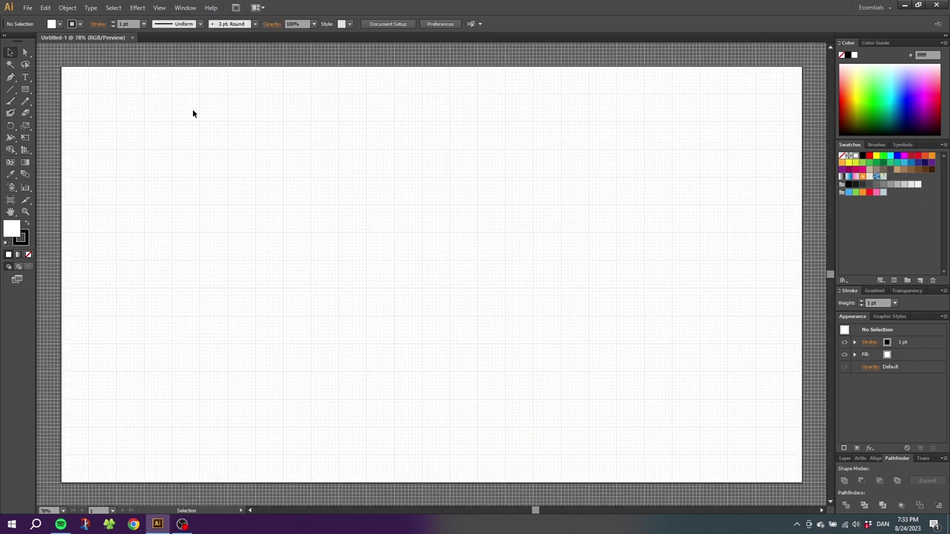
{"action": "left_click", "coordinate": [159, 8]}
{"action": "left_click", "coordinate": [190, 340]}
Step: Draw a closed, downward-pointing five-sided path about 126 px wide and 162 px high with the Pen tool
{"action": "left_click", "coordinate": [25, 212]}
{"action": "left_click_drag", "start_coordinate": [297, 159], "coordinate": [591, 370]}
{"action": "left_click", "coordinate": [11, 78]}
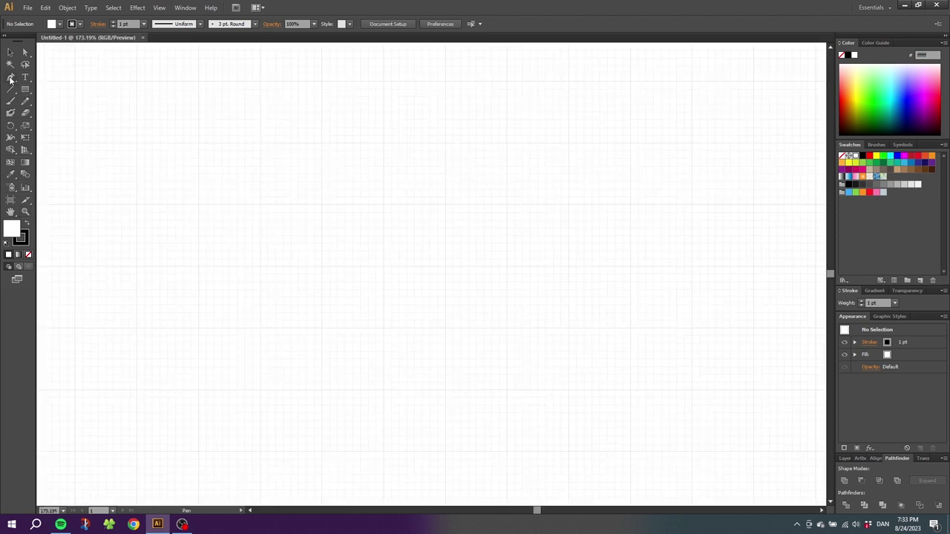
{"action": "left_click", "coordinate": [414, 268]}
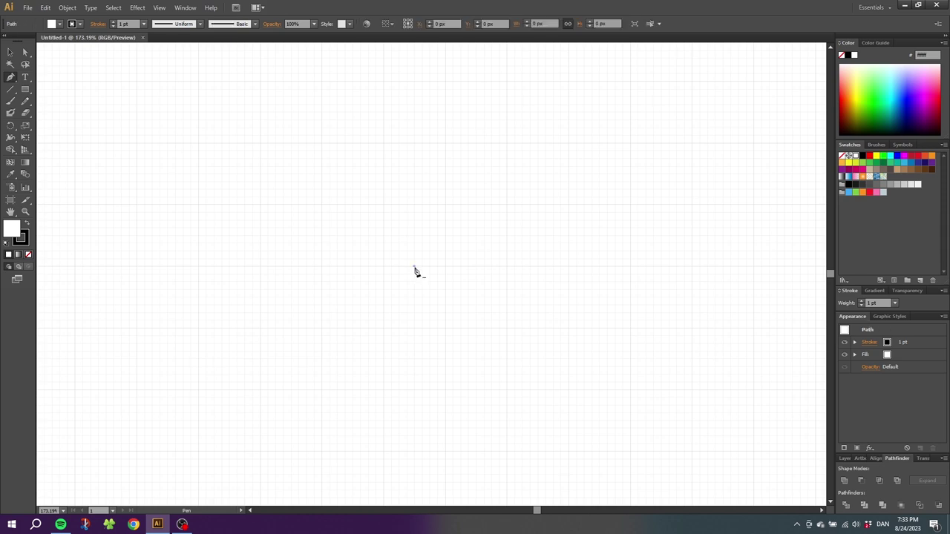
{"action": "left_click", "coordinate": [469, 206]}
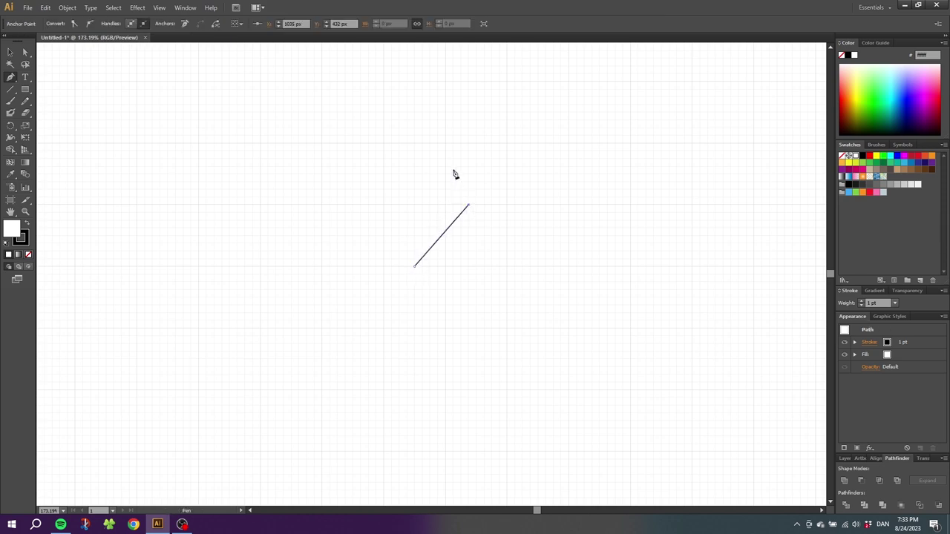
{"action": "left_click", "coordinate": [445, 129]}
{"action": "left_click", "coordinate": [383, 127]}
{"action": "left_click", "coordinate": [361, 205]}
{"action": "left_click", "coordinate": [414, 267]}
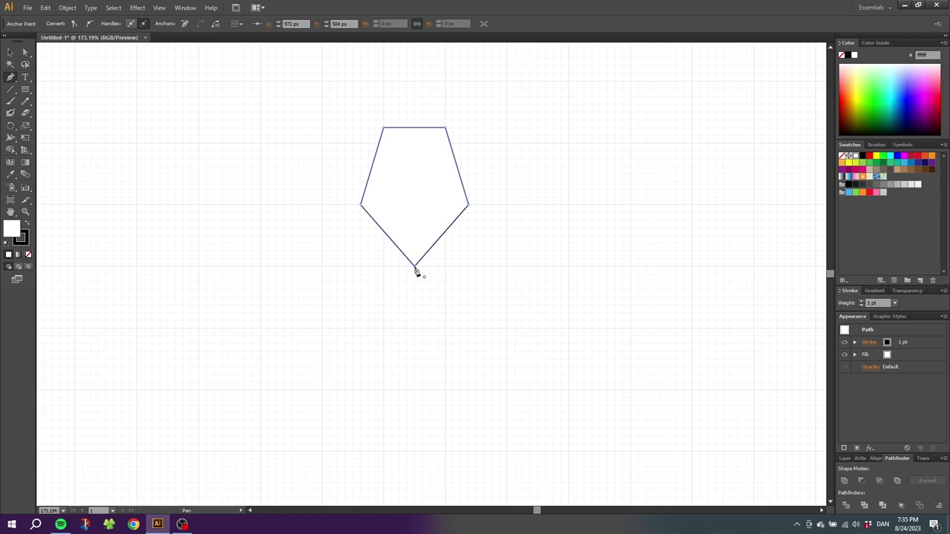
Step: Convert the path's bottom point and both side points to smooth curves, using horizontal handles at the bottom and vertical ones at the sides
{"action": "left_click", "coordinate": [416, 269]}
{"action": "key", "text": "alt"}
{"action": "left_click", "coordinate": [415, 268], "text": "alt"}
{"action": "left_click_drag", "start_coordinate": [415, 269], "coordinate": [446, 271]}
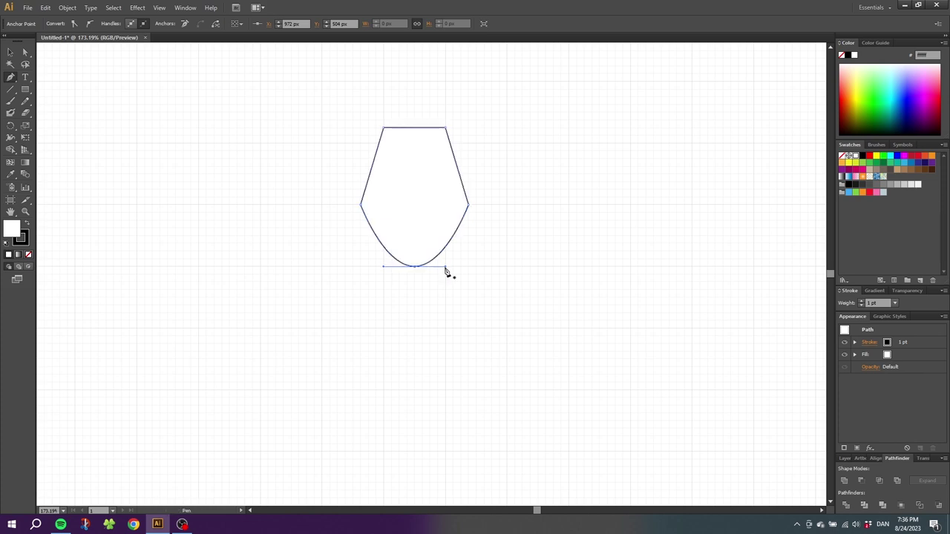
{"action": "left_click", "coordinate": [468, 207], "text": "alt"}
{"action": "left_click_drag", "start_coordinate": [467, 206], "coordinate": [467, 169]}
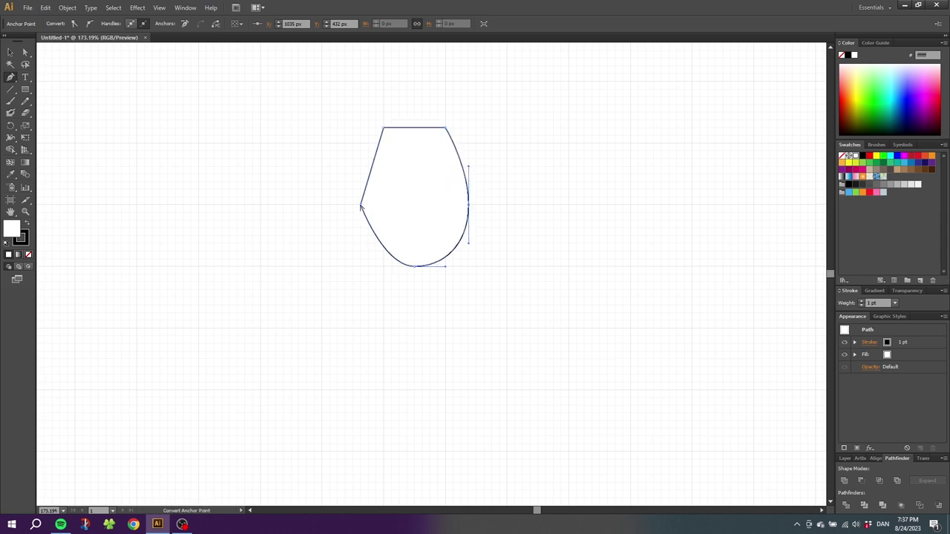
{"action": "left_click", "coordinate": [360, 206], "text": "alt"}
{"action": "left_click_drag", "start_coordinate": [360, 207], "coordinate": [362, 244]}
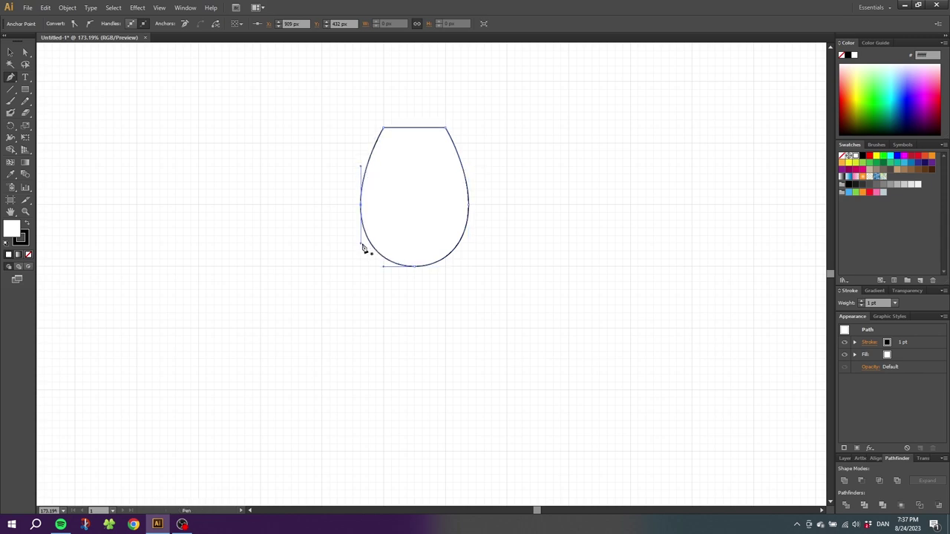
Step: Select the rounded shape and remove its fill, leaving only the black stroke
{"action": "left_click", "coordinate": [11, 52]}
{"action": "left_click_drag", "start_coordinate": [257, 104], "coordinate": [583, 302]}
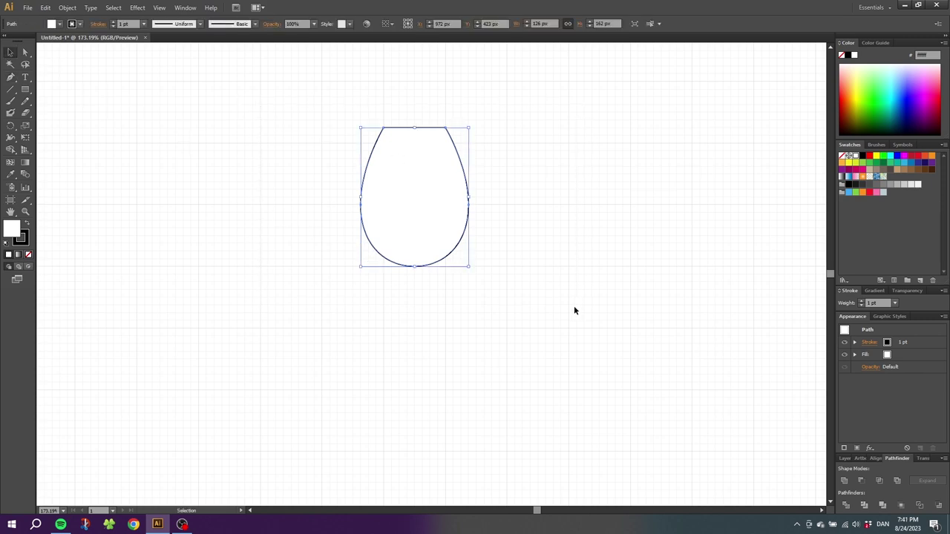
{"action": "left_click", "coordinate": [29, 256]}
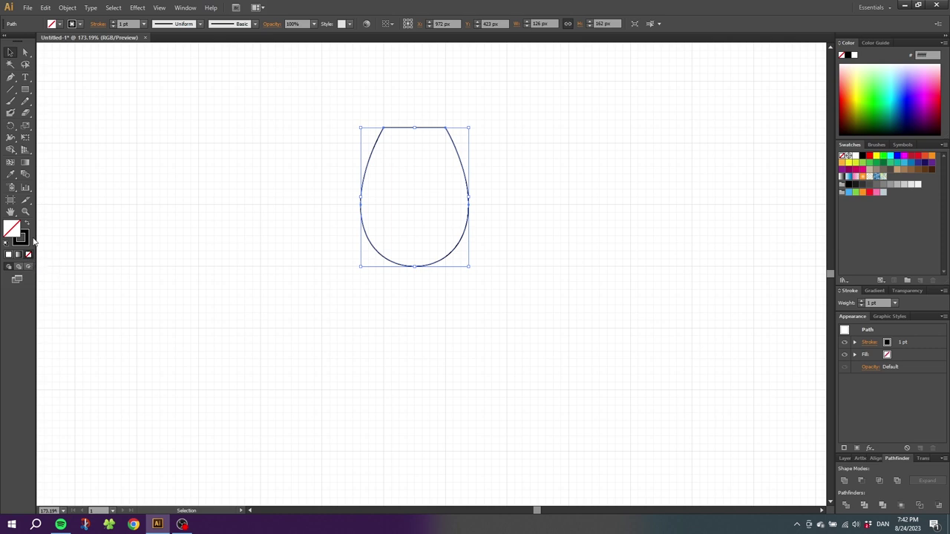
Step: Paste a copy of the outline in front and scale it proportionally from its centre to about 196 by 252 px
{"action": "left_click", "coordinate": [49, 8]}
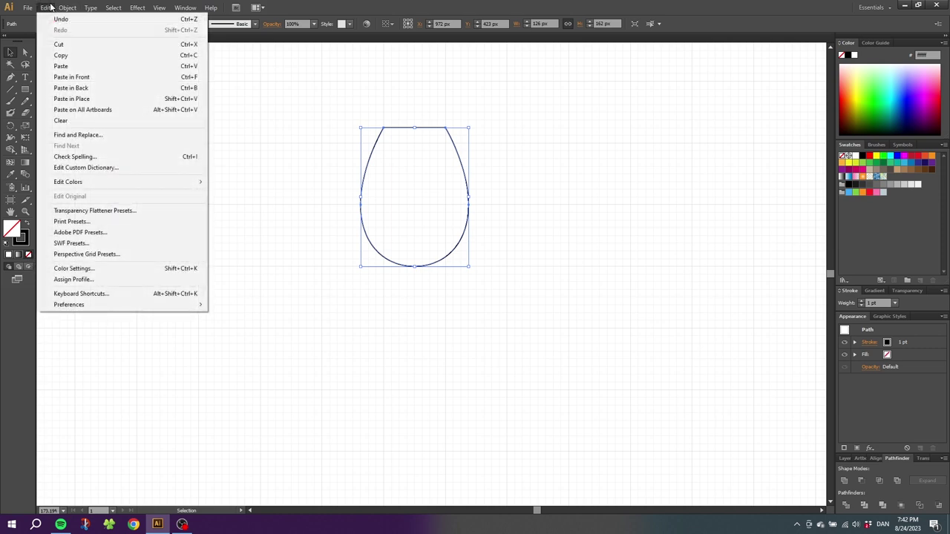
{"action": "left_click", "coordinate": [60, 55]}
{"action": "left_click", "coordinate": [45, 8]}
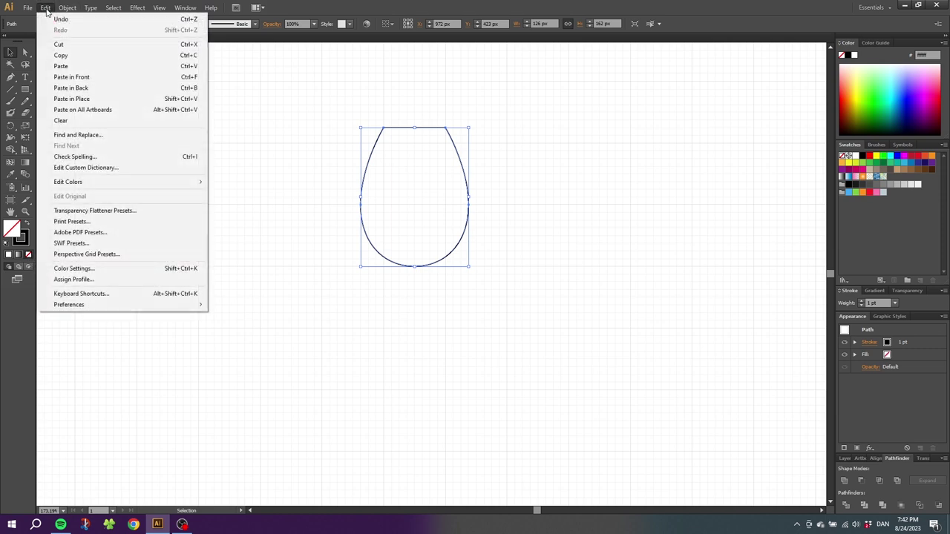
{"action": "left_click", "coordinate": [71, 77]}
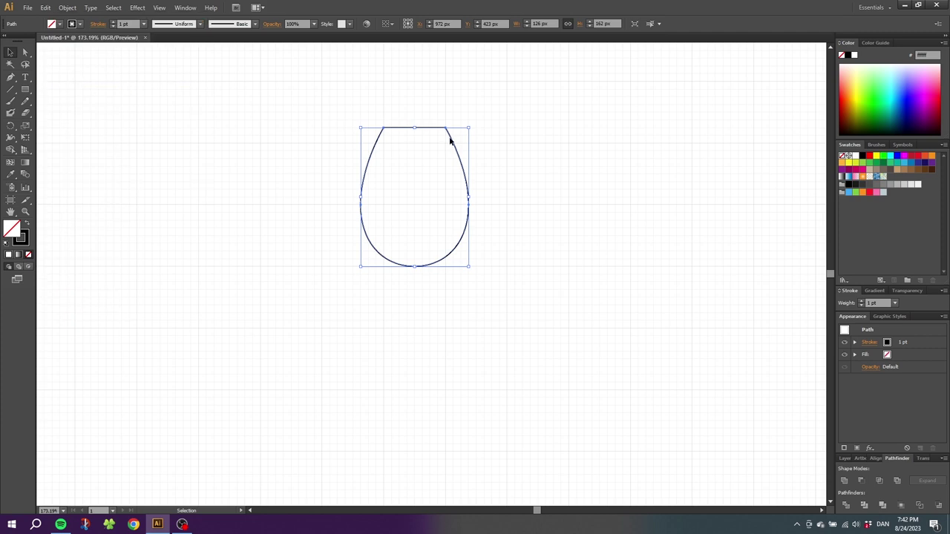
{"action": "left_click_drag", "start_coordinate": [456, 142], "coordinate": [593, 151]}
{"action": "key", "text": "ctrl+z"}
{"action": "key", "text": "shift"}
{"action": "key", "text": "ctrl+shift+b"}
{"action": "left_click_drag", "start_coordinate": [468, 128], "coordinate": [500, 89]}
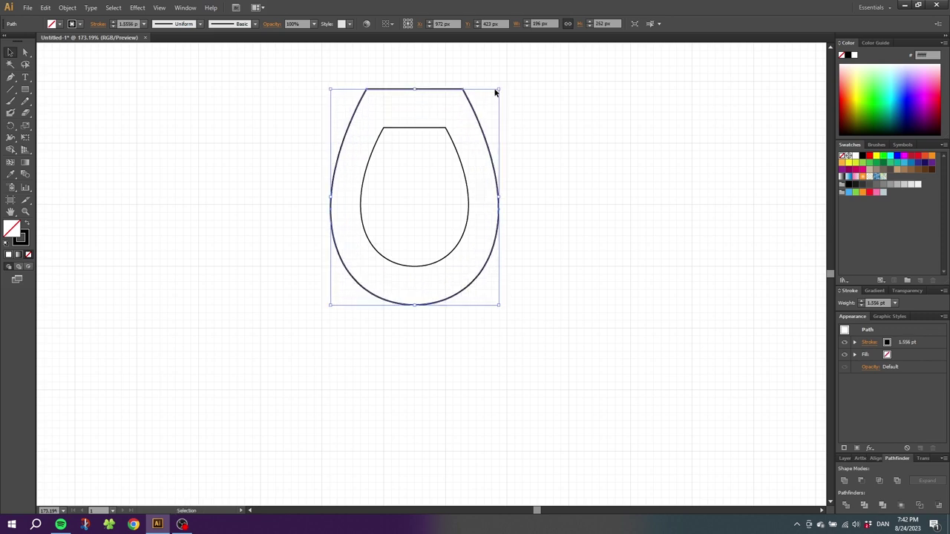
Step: Paste a copy of the enlarged outline in front and scale it proportionally from its centre to about 224 by 288 px
{"action": "left_click", "coordinate": [45, 7]}
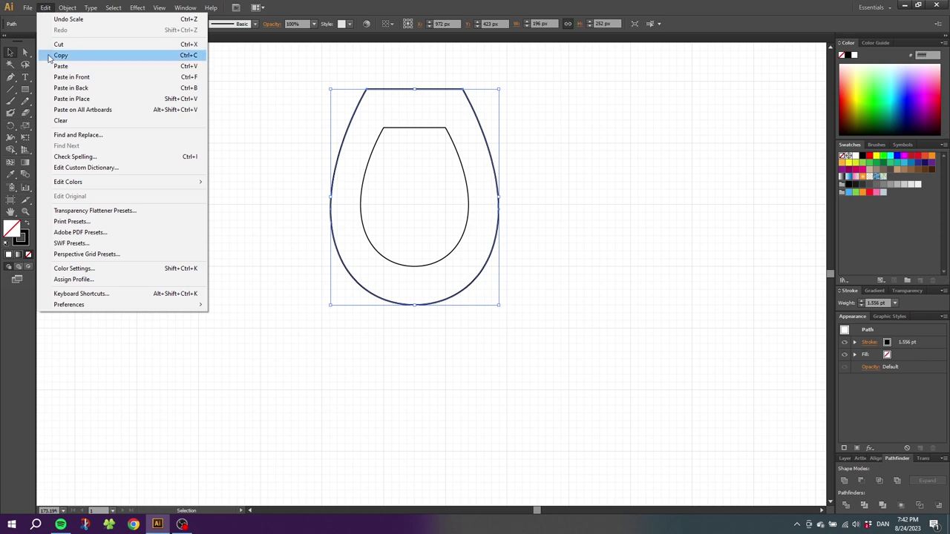
{"action": "left_click", "coordinate": [52, 60]}
{"action": "left_click", "coordinate": [46, 7]}
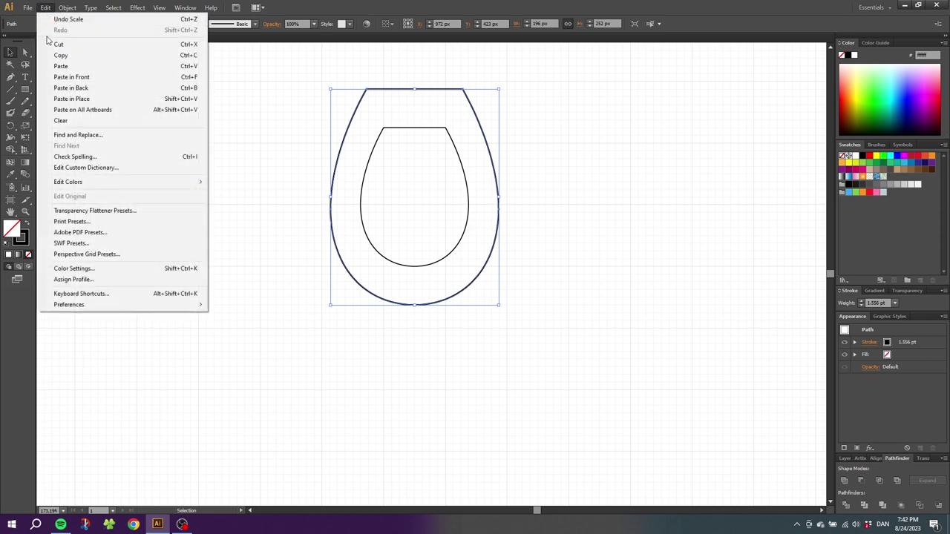
{"action": "left_click", "coordinate": [66, 77]}
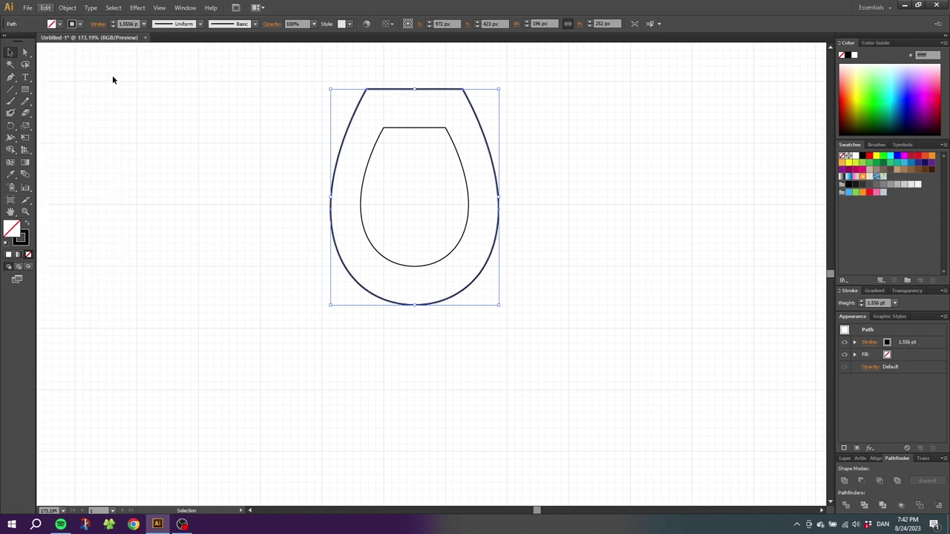
{"action": "key", "text": "shift"}
{"action": "key", "text": "ctrl+shift+b"}
{"action": "left_click_drag", "start_coordinate": [500, 89], "coordinate": [512, 75]}
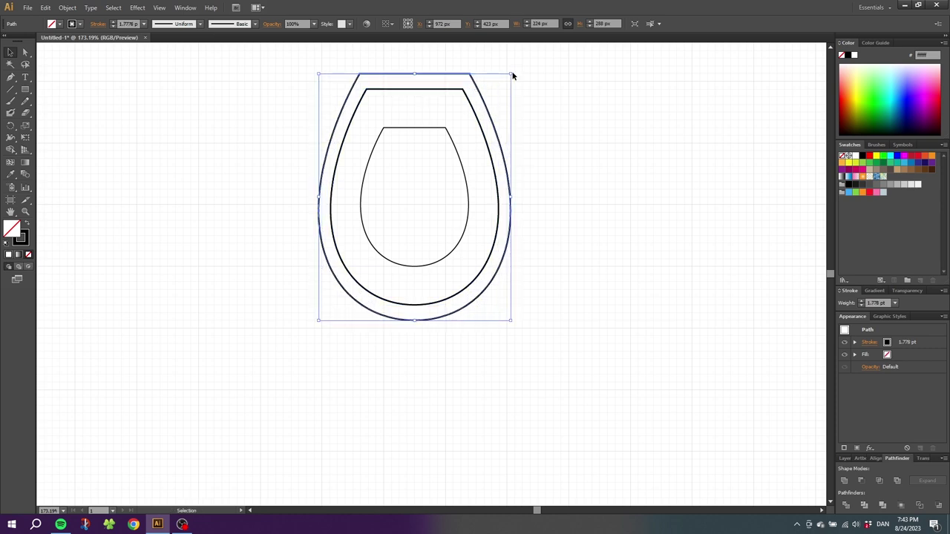
{"action": "left_click", "coordinate": [519, 130]}
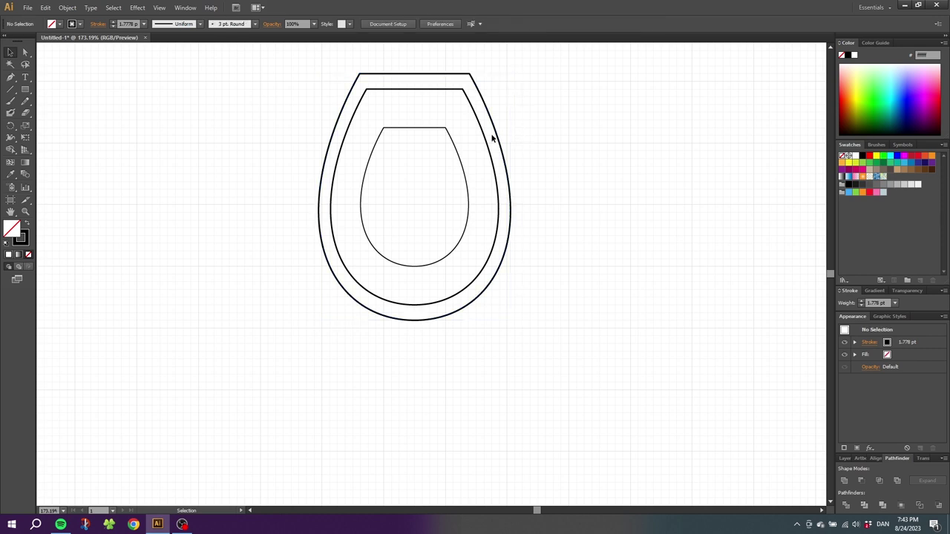
Step: Draw two parallel slanted lines across the right arm of the outlines, the upper one starting at the inner shape's top-right corner
{"action": "left_click", "coordinate": [13, 78]}
{"action": "left_click", "coordinate": [446, 129]}
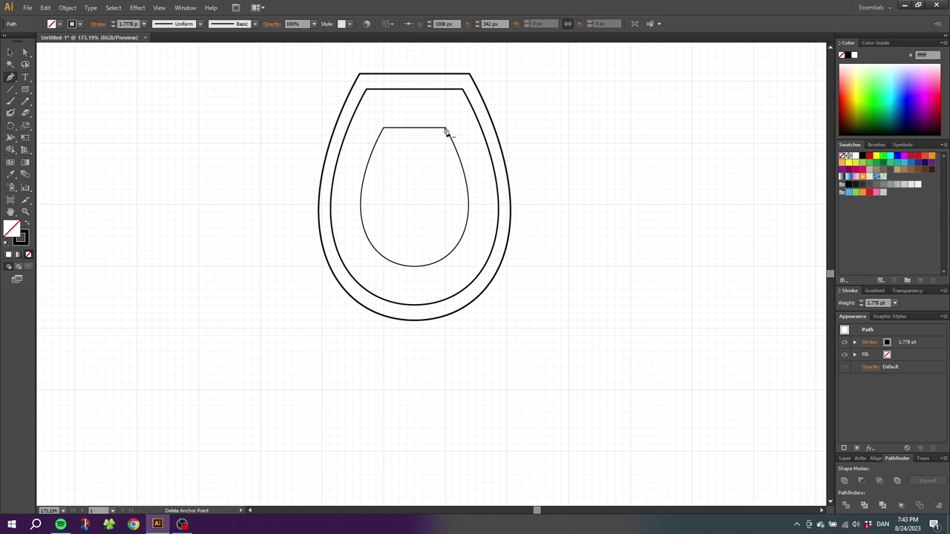
{"action": "left_click", "coordinate": [507, 115]}
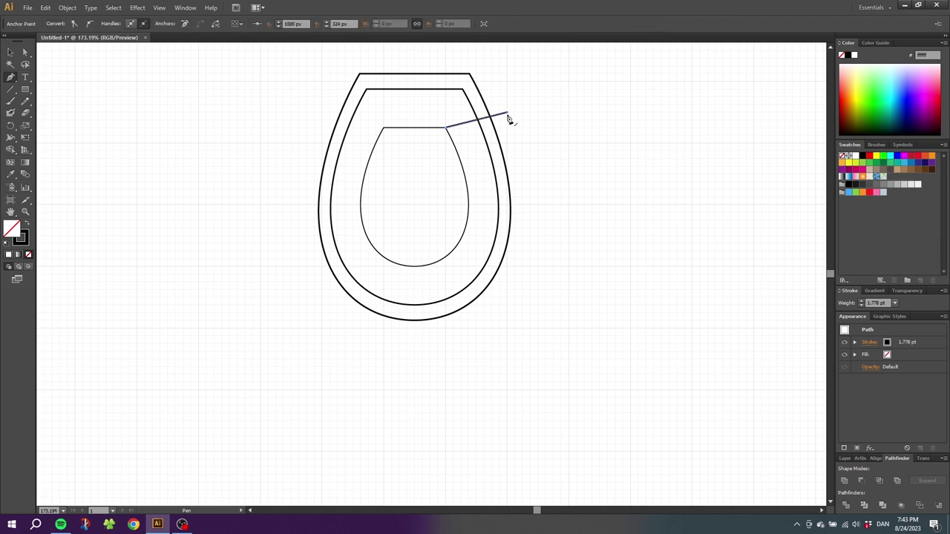
{"action": "key", "text": "Escape"}
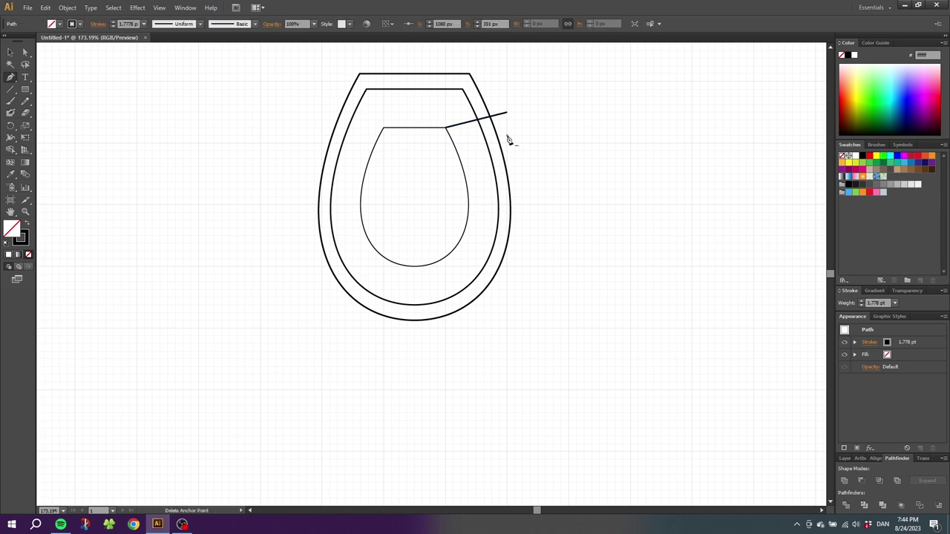
{"action": "left_click", "coordinate": [446, 153]}
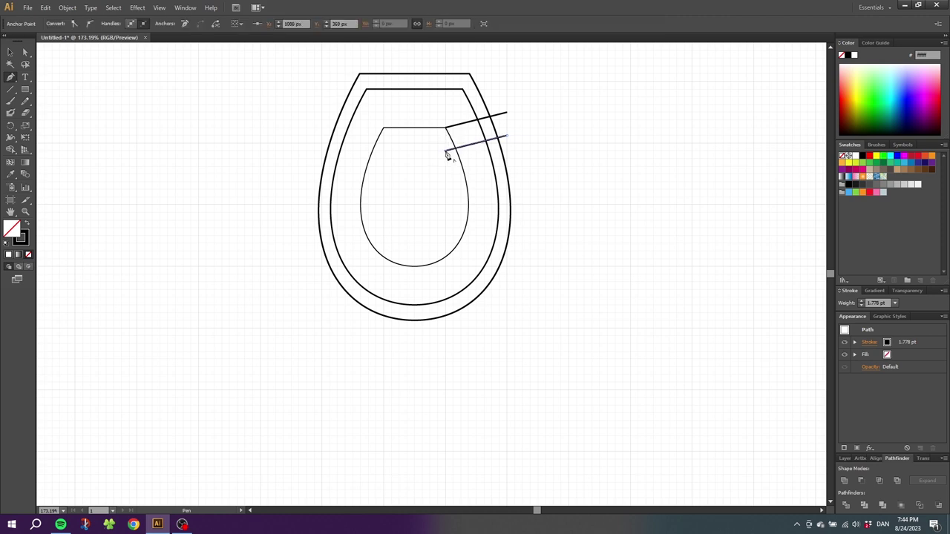
Step: Draw two mirrored slanted lines across the left arm of the outlines, the upper one starting at the inner shape's top-left corner
{"action": "left_click", "coordinate": [384, 131], "text": "ctrl"}
{"action": "left_click", "coordinate": [322, 113]}
{"action": "left_click", "coordinate": [322, 137], "text": "ctrl"}
{"action": "left_click", "coordinate": [323, 136]}
{"action": "left_click", "coordinate": [384, 154]}
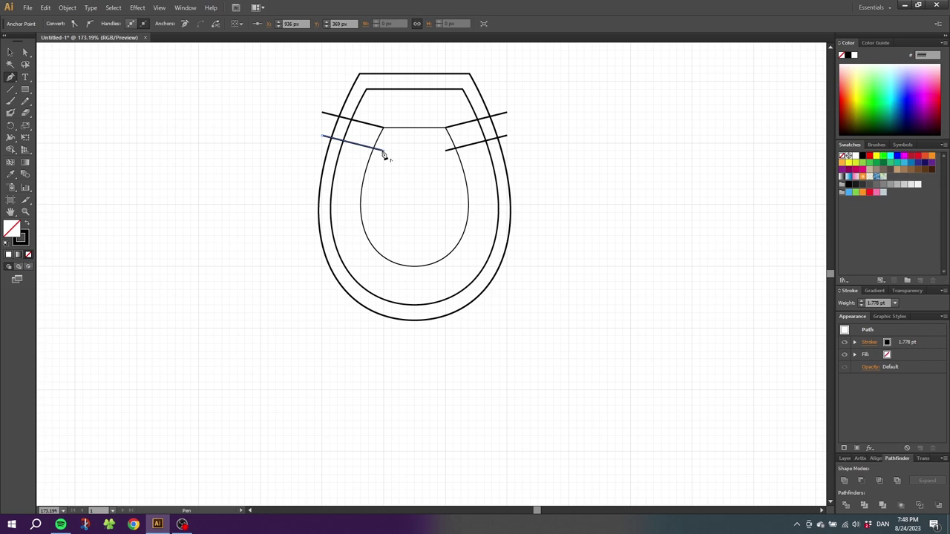
Step: Select all the paths and use Shape Builder to remove the top areas, the inner opening and the outer band below the slanted lines
{"action": "left_click", "coordinate": [11, 52]}
{"action": "left_click_drag", "start_coordinate": [263, 50], "coordinate": [596, 341]}
{"action": "left_click", "coordinate": [13, 150]}
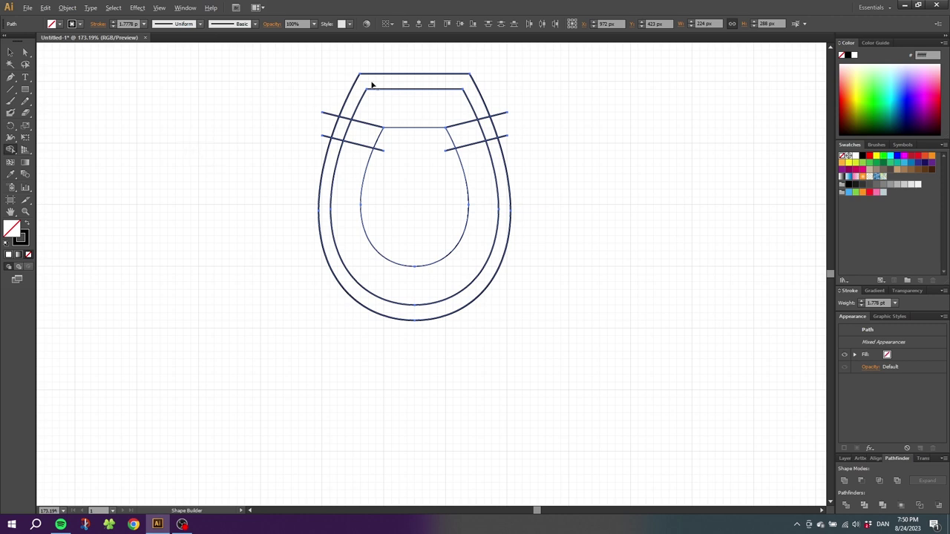
{"action": "left_click_drag", "start_coordinate": [417, 55], "coordinate": [416, 212]}
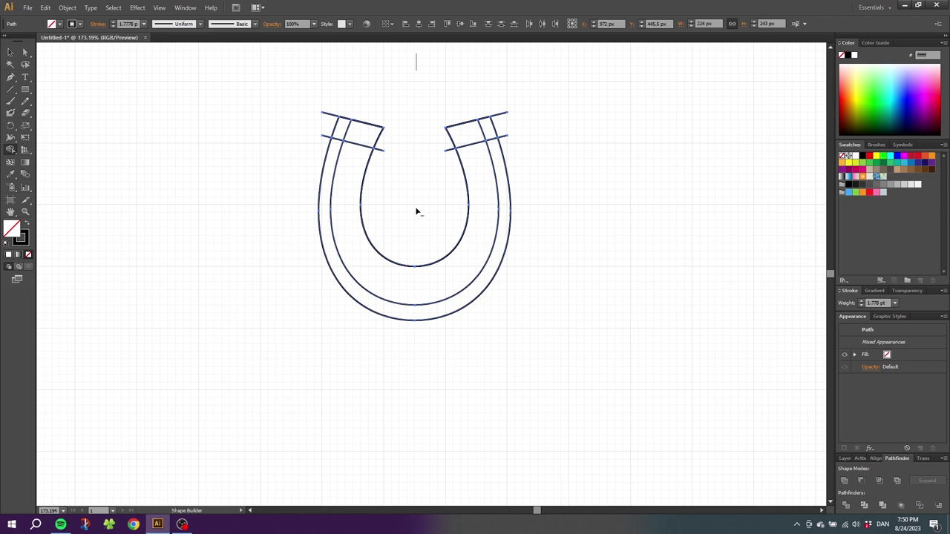
{"action": "left_click", "coordinate": [505, 169], "text": "alt"}
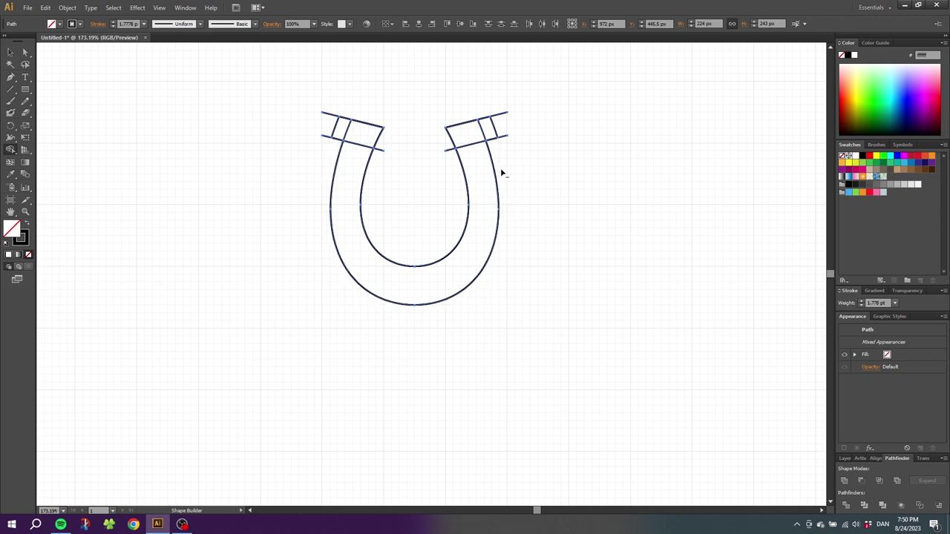
Step: Remove the slanted line ends sticking out on the inner and outer sides of both arms with Shape Builder
{"action": "left_click", "coordinate": [451, 151], "text": "alt"}
{"action": "left_click", "coordinate": [380, 148], "text": "alt"}
{"action": "left_click_drag", "start_coordinate": [326, 110], "coordinate": [324, 148]}
{"action": "left_click_drag", "start_coordinate": [498, 106], "coordinate": [505, 155]}
Step: Merge the end-cap regions of both arms with the U-shaped body into a single horseshoe using Shape Builder
{"action": "key", "text": "alt"}
{"action": "left_click_drag", "start_coordinate": [486, 125], "coordinate": [479, 153]}
{"action": "left_click_drag", "start_coordinate": [340, 128], "coordinate": [357, 151]}
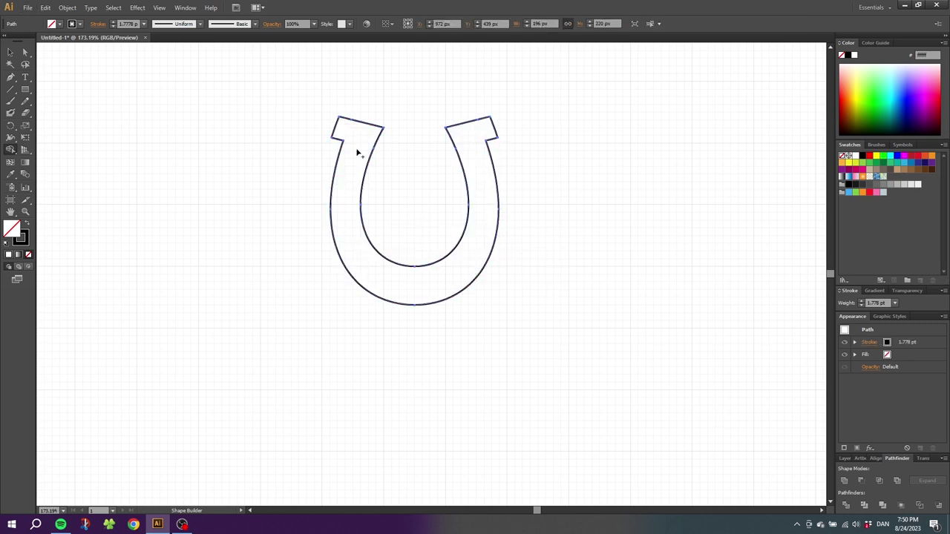
Step: Apply the Round Corners effect to the horseshoe with a radius of 5 px and preview enabled
{"action": "left_click", "coordinate": [11, 52]}
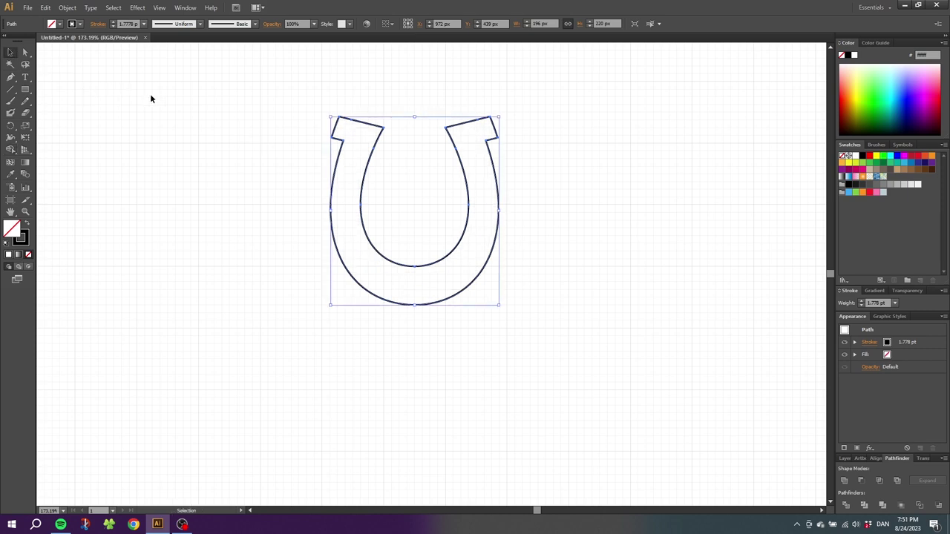
{"action": "left_click", "coordinate": [137, 7]}
{"action": "mouse_move", "coordinate": [199, 126]}
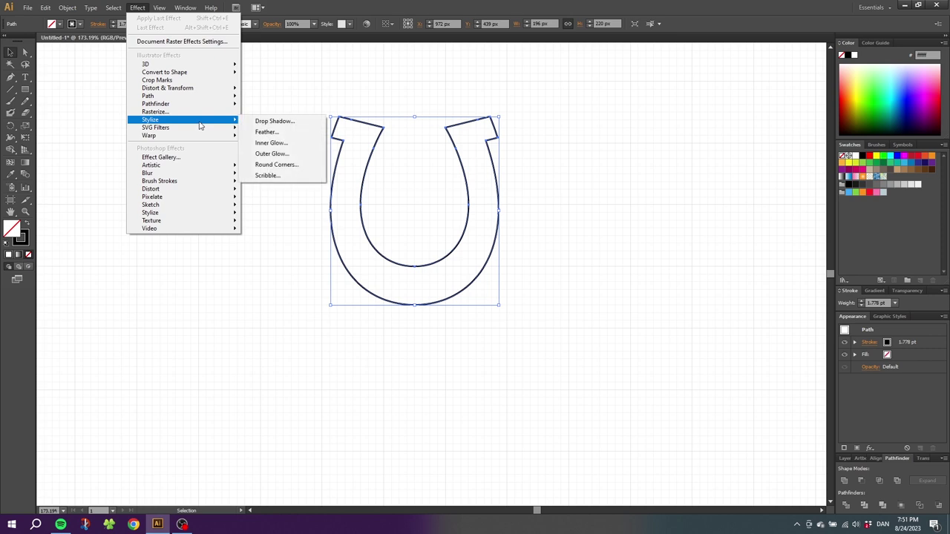
{"action": "left_click", "coordinate": [294, 166]}
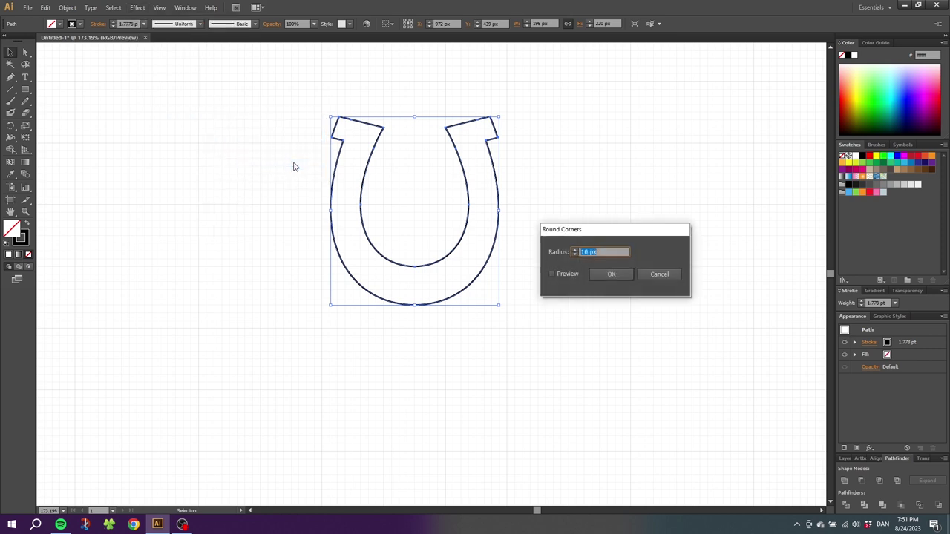
{"action": "left_click", "coordinate": [550, 274]}
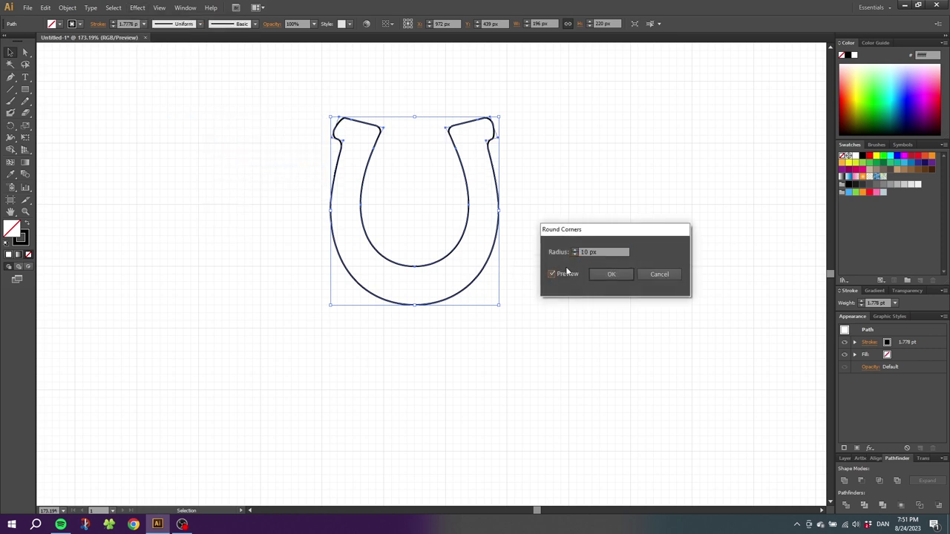
{"action": "left_click", "coordinate": [575, 255]}
{"action": "left_click", "coordinate": [574, 254]}
{"action": "left_click", "coordinate": [575, 255]}
{"action": "left_click", "coordinate": [575, 254]}
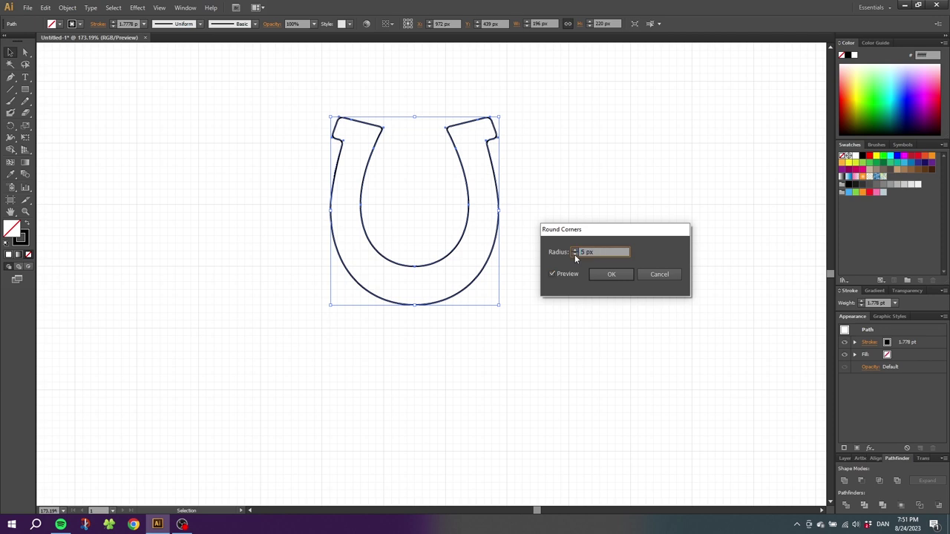
{"action": "left_click", "coordinate": [603, 274]}
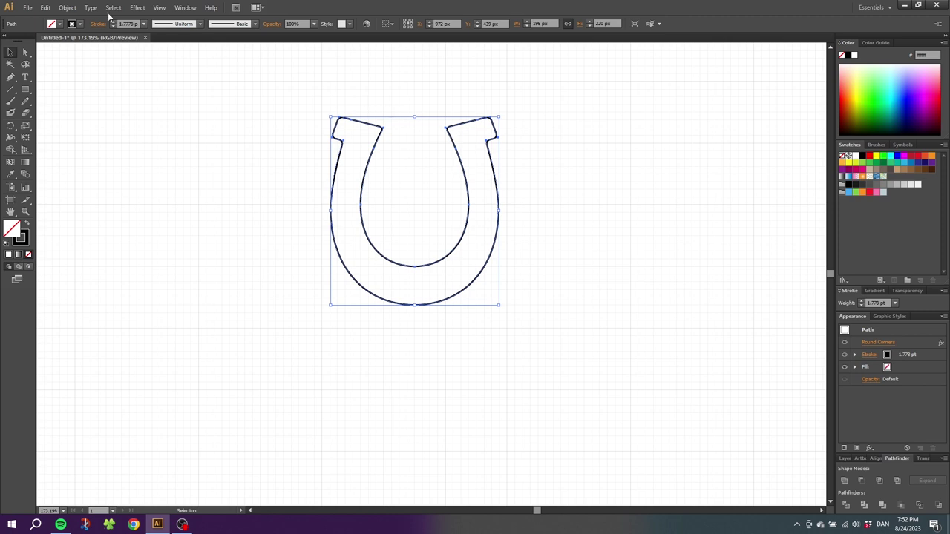
Step: Expand the appearance of the rounded horseshoe and swap its fill and stroke to give it a solid black fill
{"action": "left_click", "coordinate": [68, 8]}
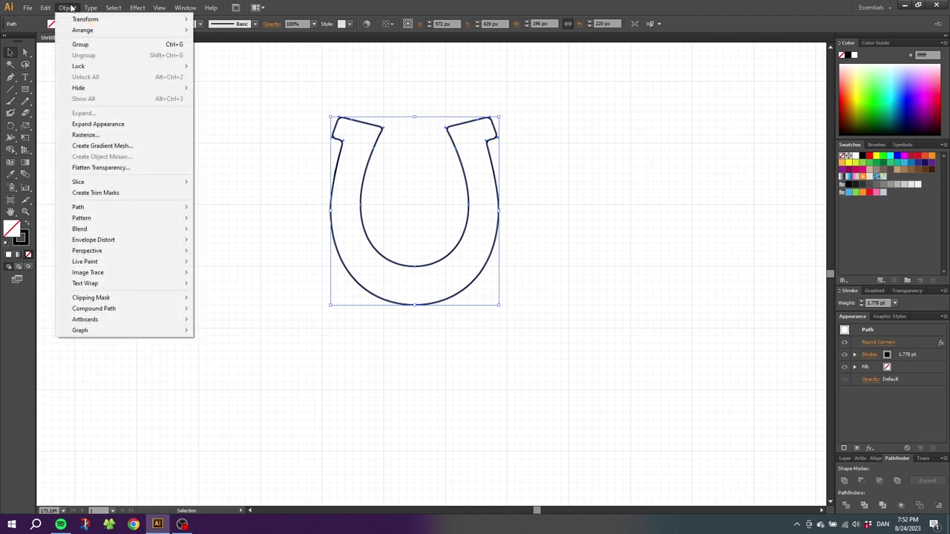
{"action": "left_click", "coordinate": [97, 124]}
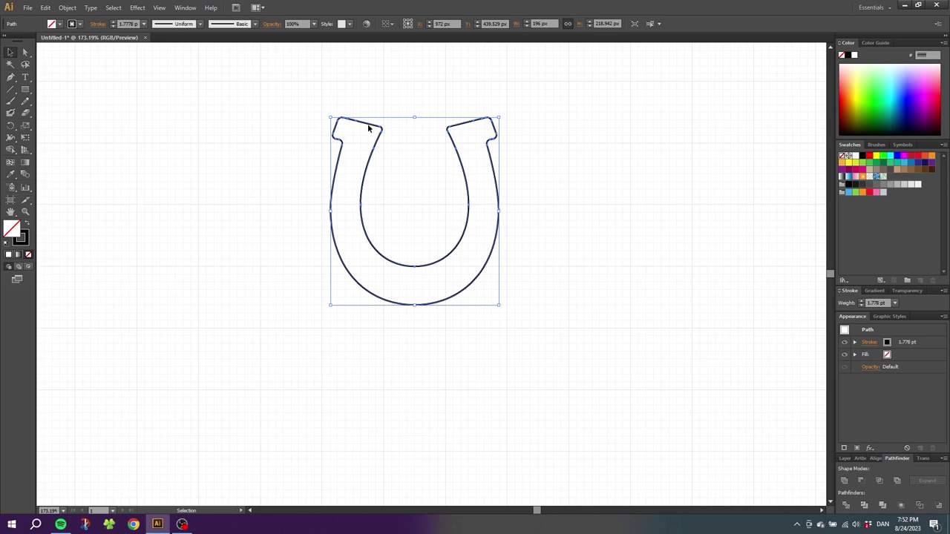
{"action": "left_click", "coordinate": [28, 226]}
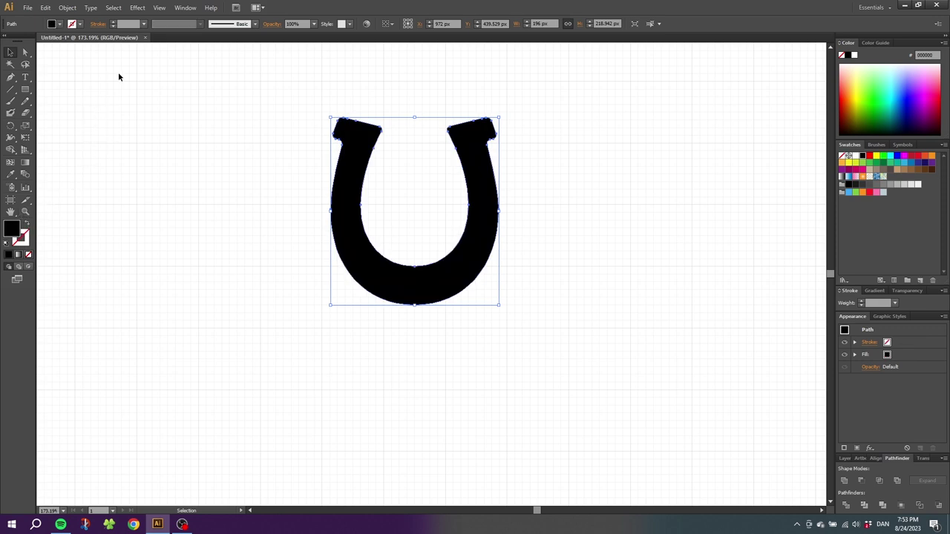
Step: Turn off Snap to Grid and draw a circle beside the horseshoe, setting its width and height proportionally to 13 px
{"action": "left_click", "coordinate": [159, 7]}
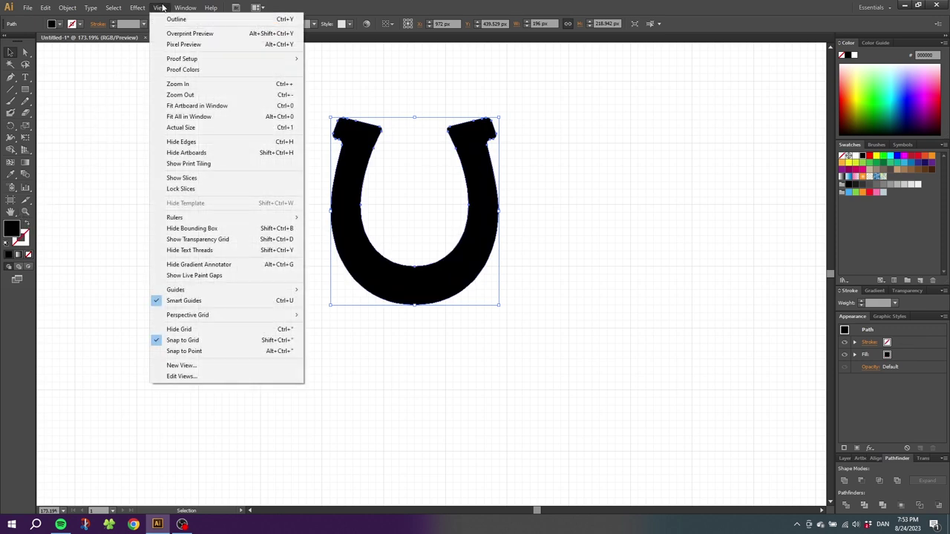
{"action": "left_click", "coordinate": [183, 341]}
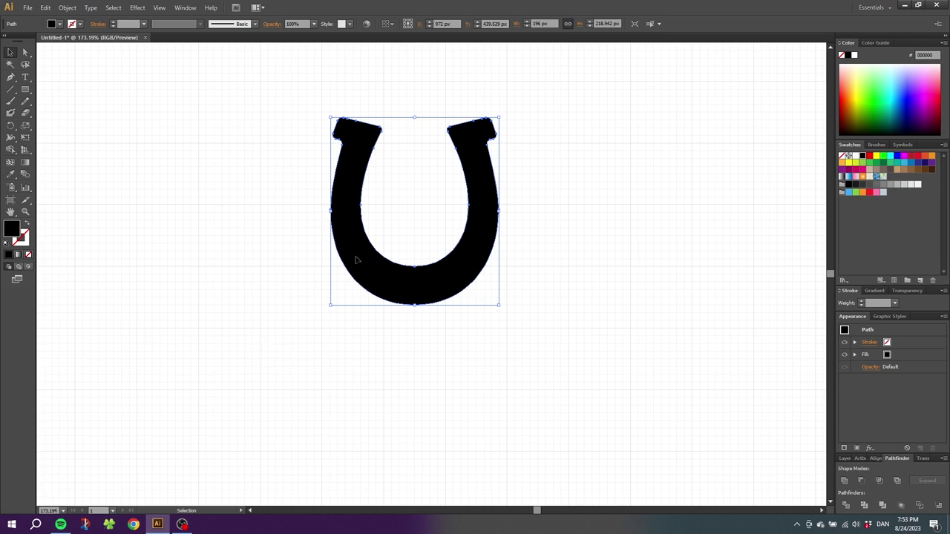
{"action": "left_click_drag", "start_coordinate": [25, 90], "coordinate": [62, 115]}
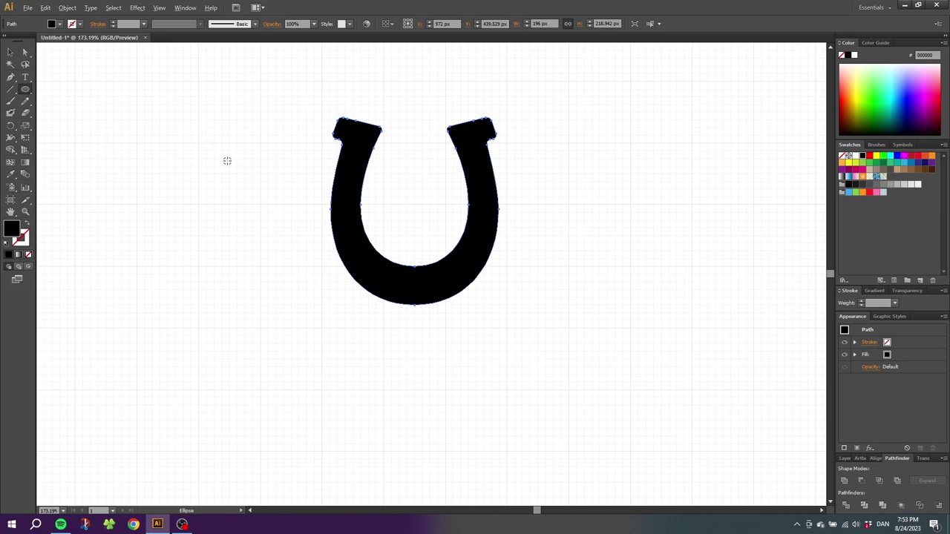
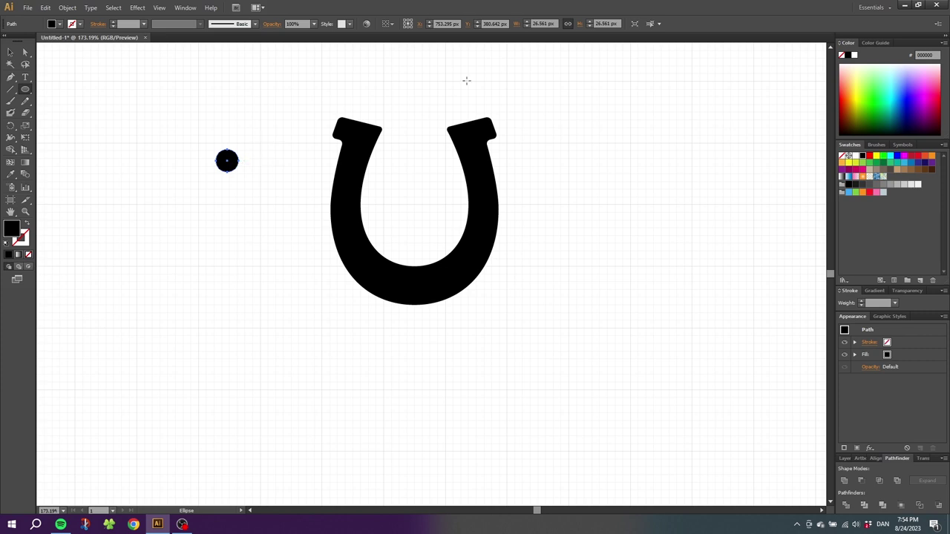
{"action": "left_click", "coordinate": [568, 25]}
{"action": "left_click", "coordinate": [534, 24]}
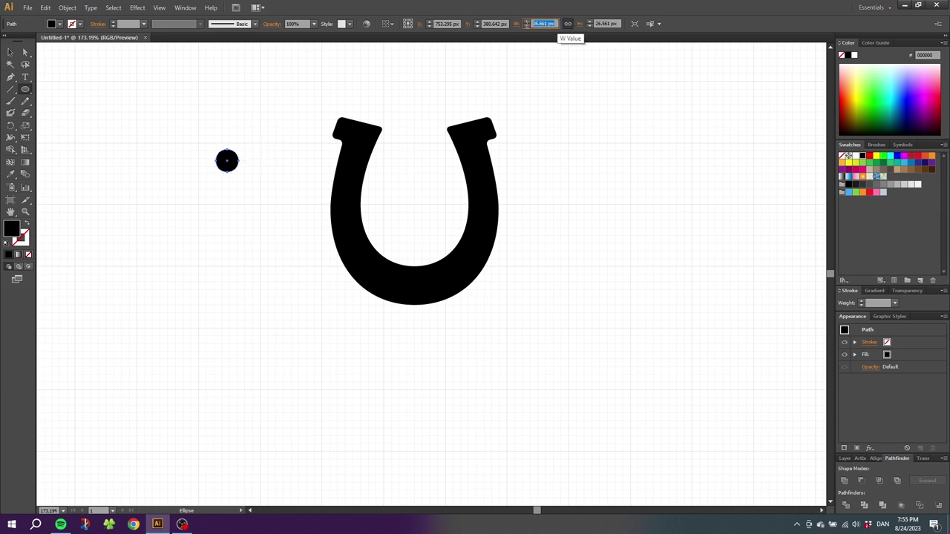
{"action": "type", "text": "13"}
{"action": "key", "text": "Return"}
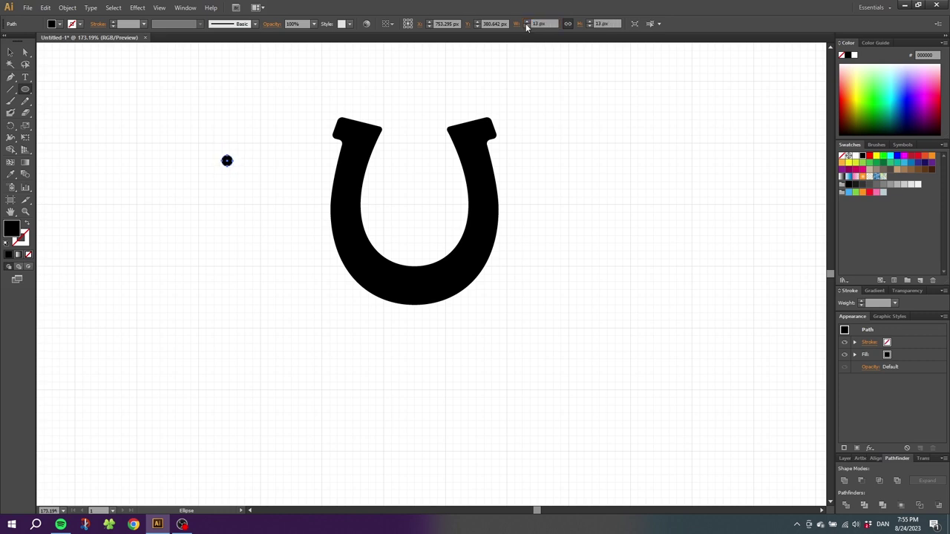
Step: Fill the circle white and place it with two copies along the upper, middle and lower parts of the horseshoe's left arm
{"action": "left_click", "coordinate": [9, 53]}
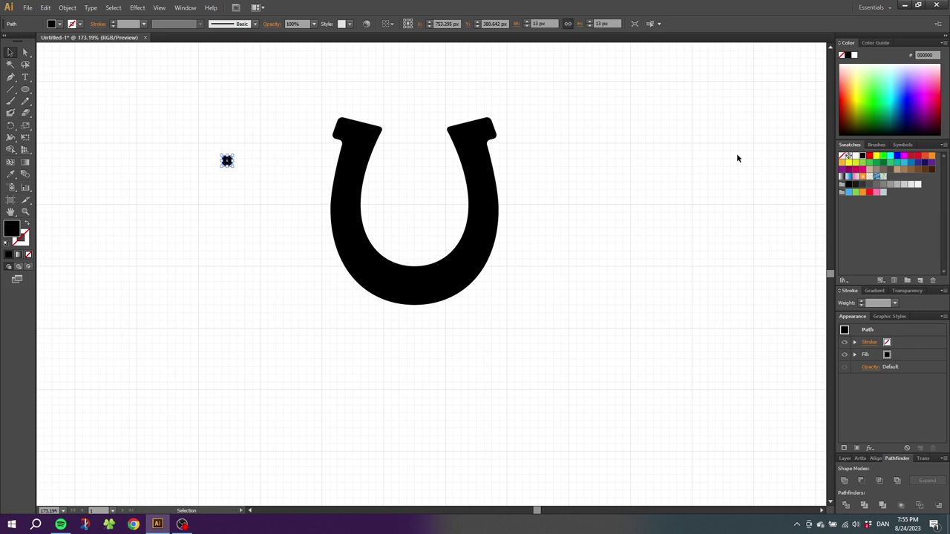
{"action": "left_click", "coordinate": [856, 156]}
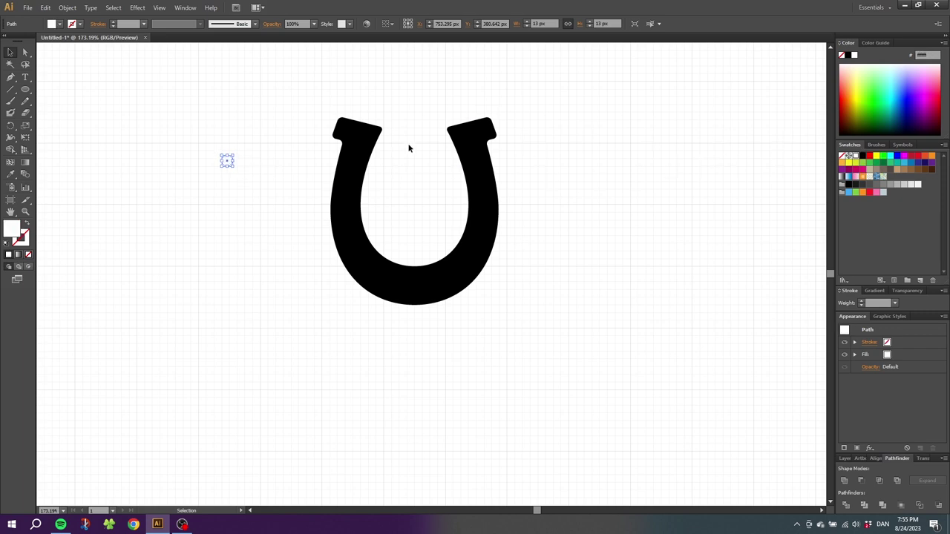
{"action": "left_click_drag", "start_coordinate": [229, 163], "coordinate": [346, 205]}
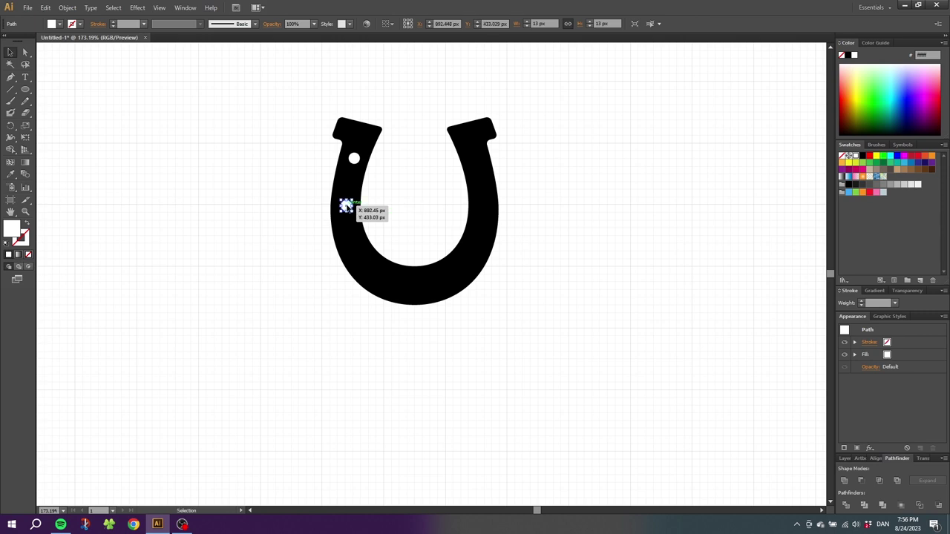
{"action": "left_click_drag", "start_coordinate": [346, 206], "coordinate": [360, 263]}
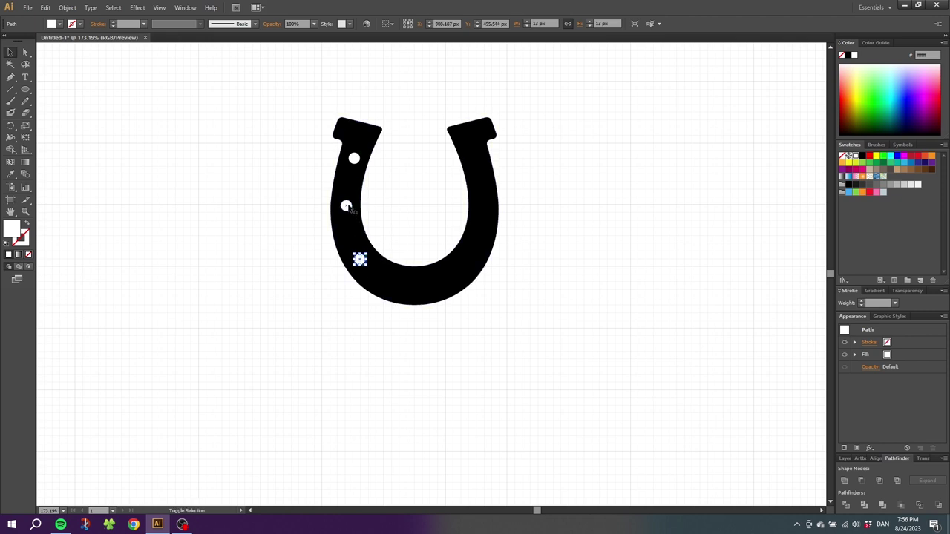
Step: Distribute the three white circles evenly by their vertical centres relative to the selection, and nudge them slightly sideways to centre them on the arm
{"action": "left_click", "coordinate": [346, 207], "text": "shift"}
{"action": "left_click", "coordinate": [354, 158], "text": "shift"}
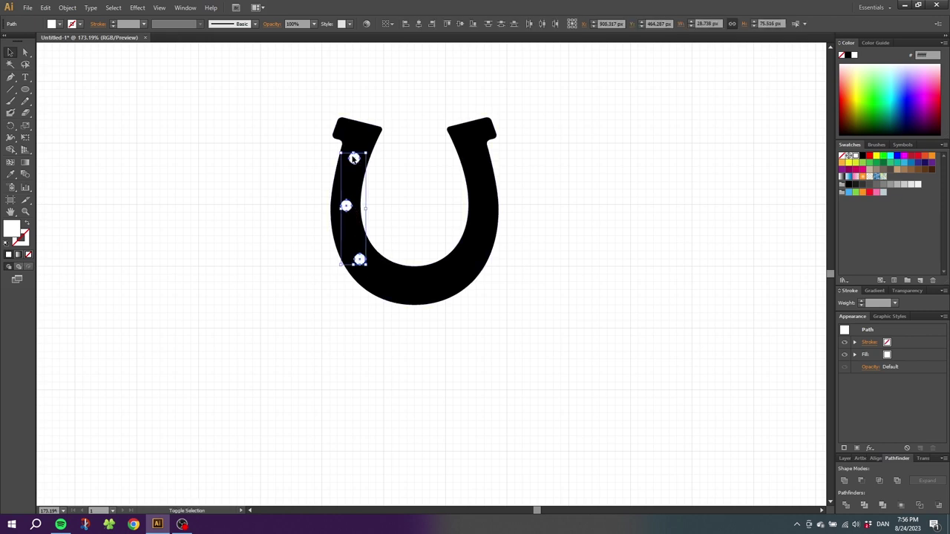
{"action": "left_click", "coordinate": [388, 25]}
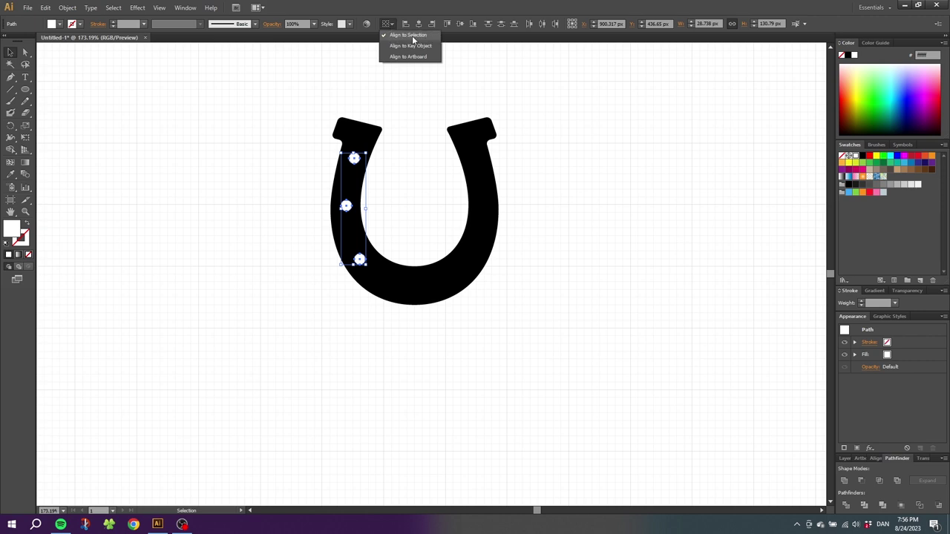
{"action": "left_click", "coordinate": [400, 36]}
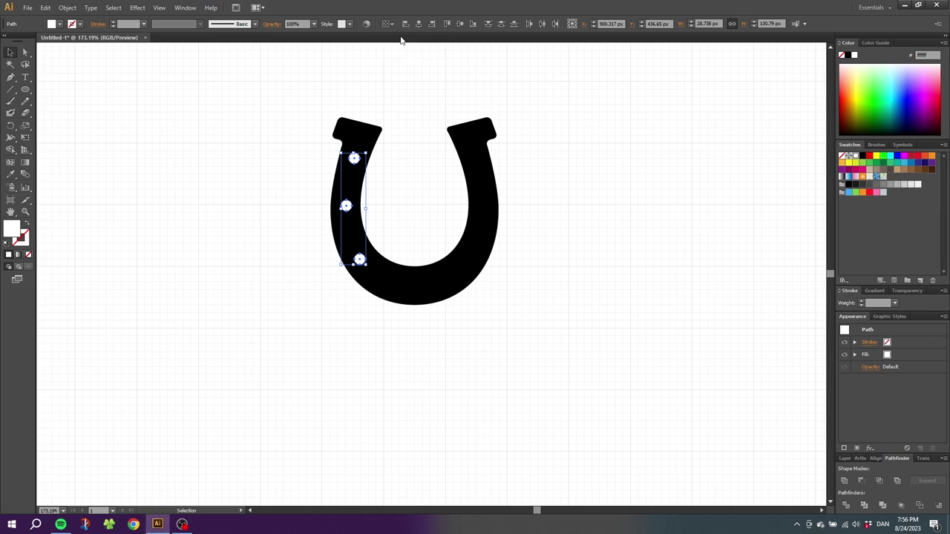
{"action": "left_click", "coordinate": [501, 24]}
{"action": "left_click", "coordinate": [383, 243]}
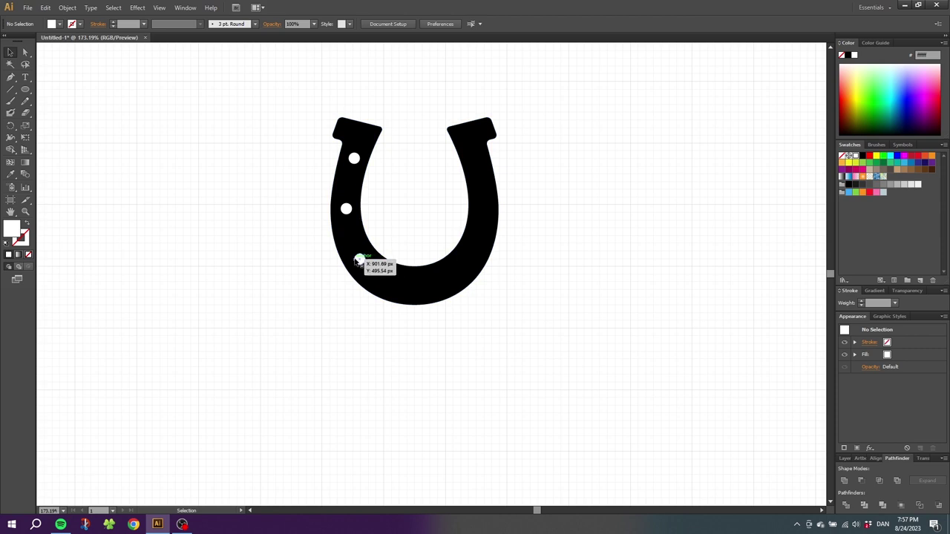
{"action": "left_click", "coordinate": [364, 260]}
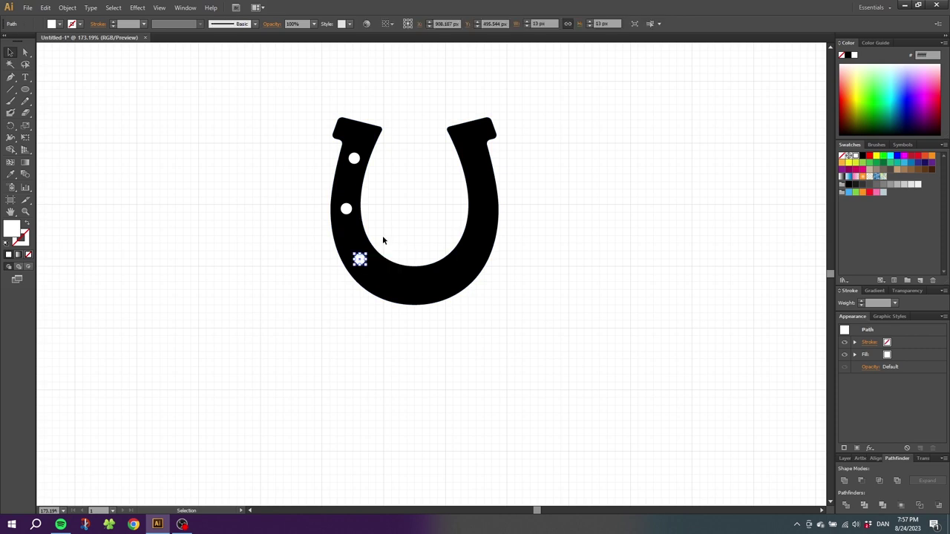
{"action": "left_click", "coordinate": [383, 239]}
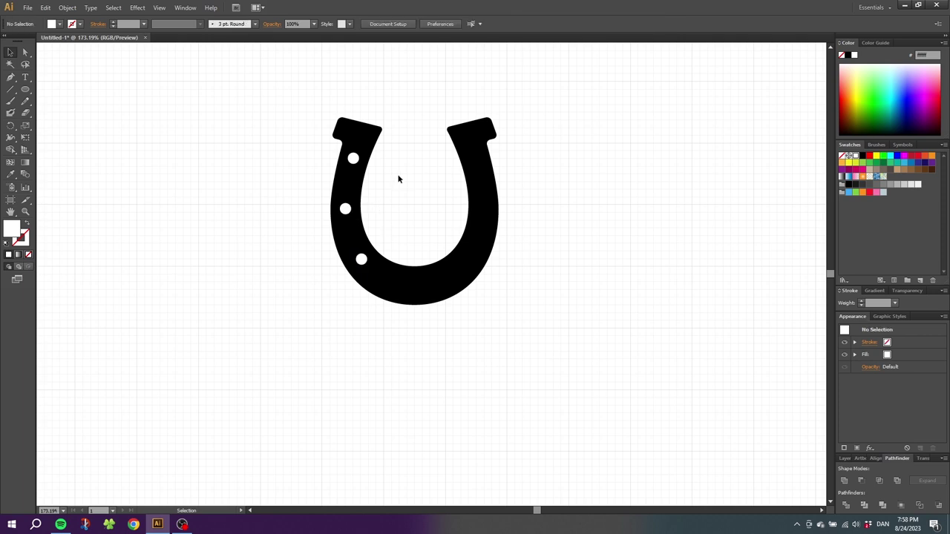
Step: Cut the three circles out of the horseshoe as holes using the Pathfinder Minus Front operation
{"action": "left_click_drag", "start_coordinate": [410, 118], "coordinate": [326, 291]}
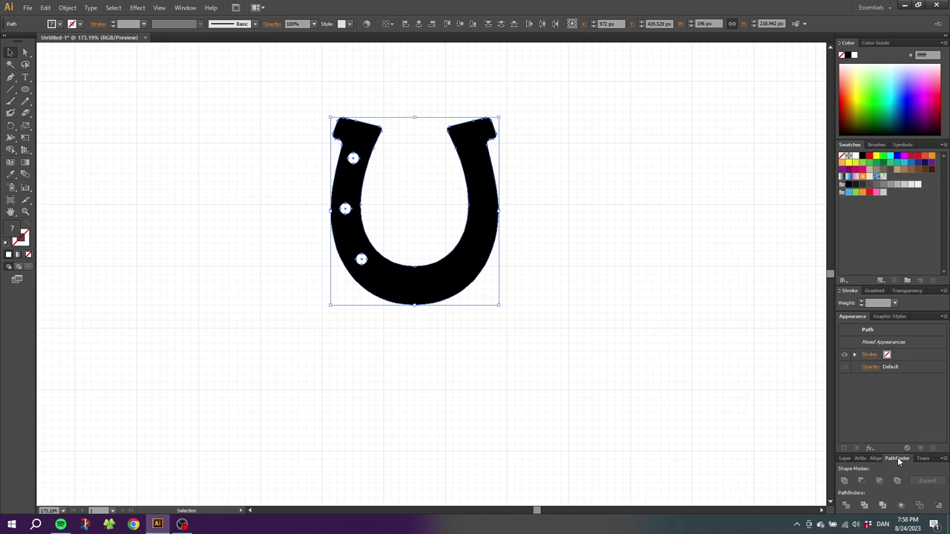
{"action": "left_click", "coordinate": [185, 8]}
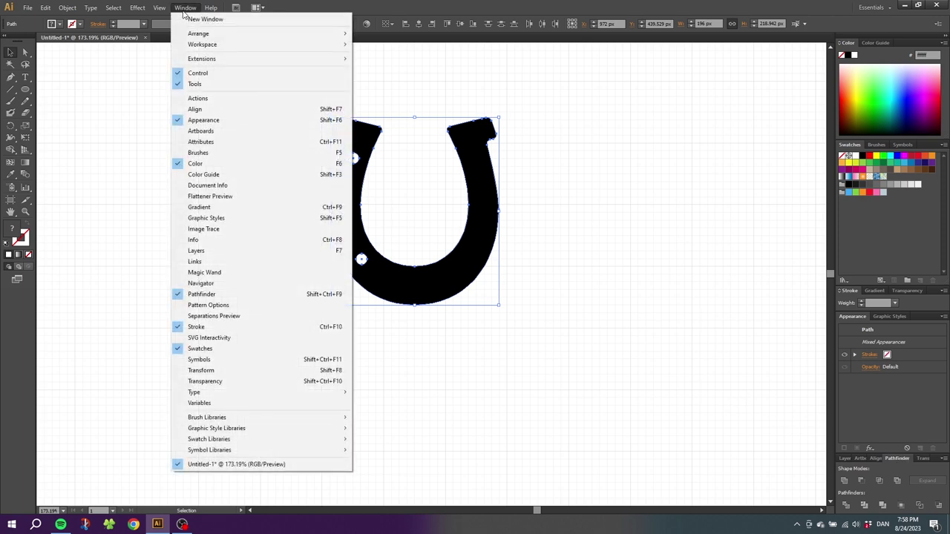
{"action": "left_click", "coordinate": [233, 295]}
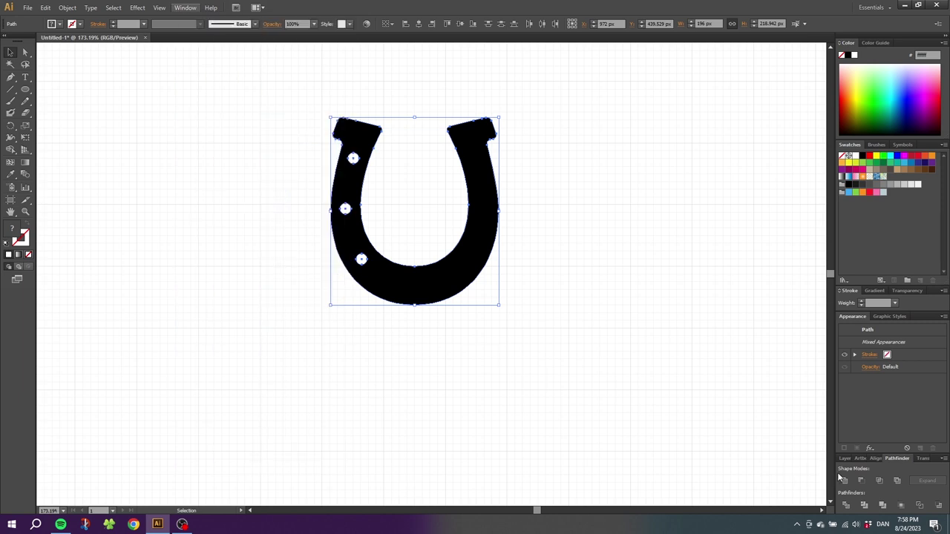
{"action": "left_click", "coordinate": [864, 483]}
{"action": "key", "text": "ctrl+shift+a"}
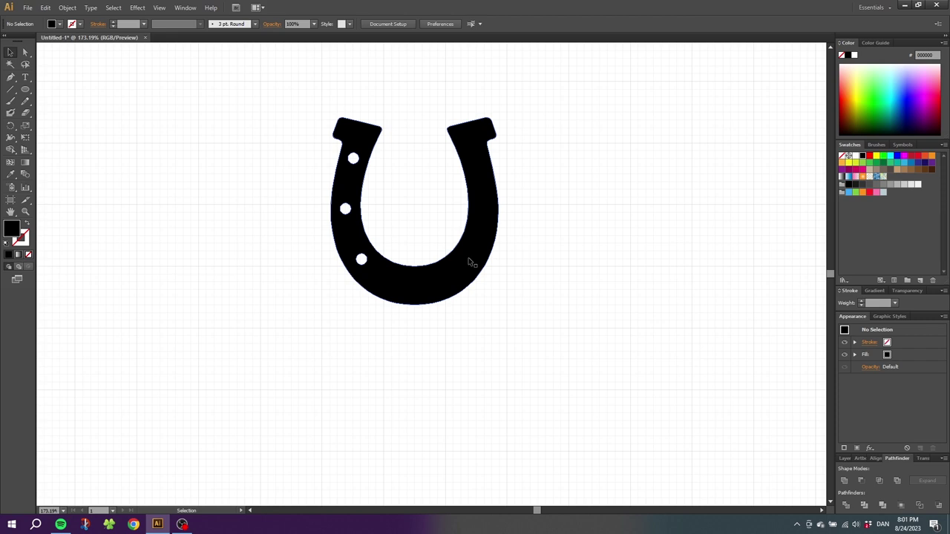
Step: Turn Snap to Grid back on and draw a rectangle of about 153 by 270 px covering the horseshoe's right half
{"action": "left_click", "coordinate": [160, 7]}
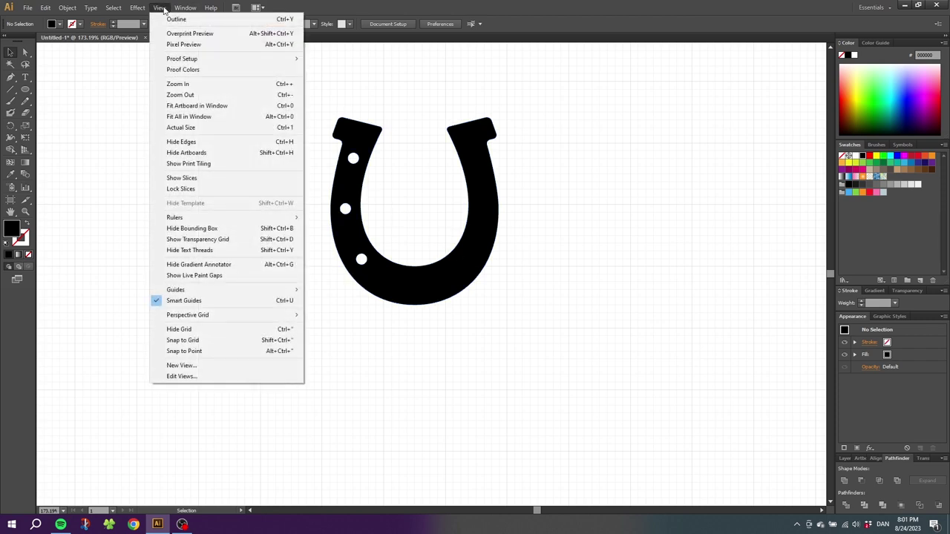
{"action": "left_click", "coordinate": [196, 340]}
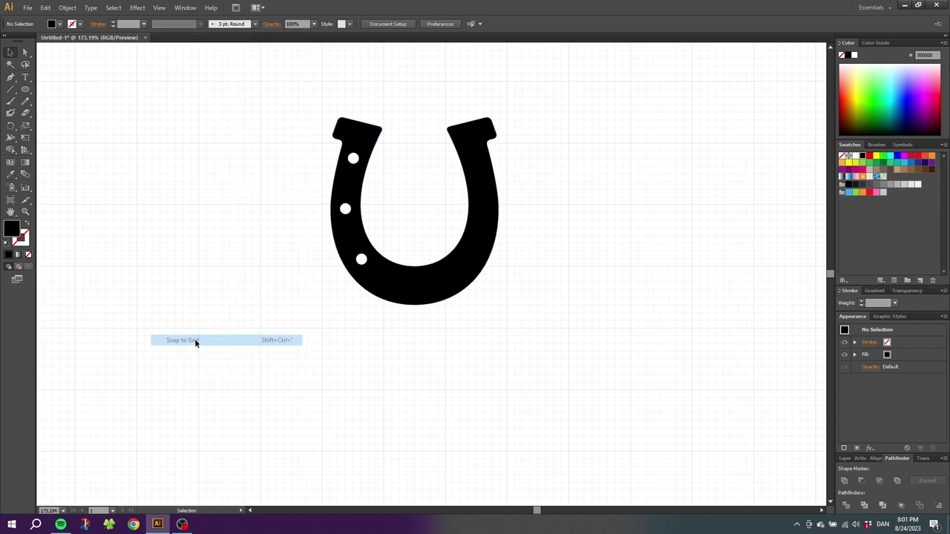
{"action": "left_click_drag", "start_coordinate": [26, 89], "coordinate": [50, 91]}
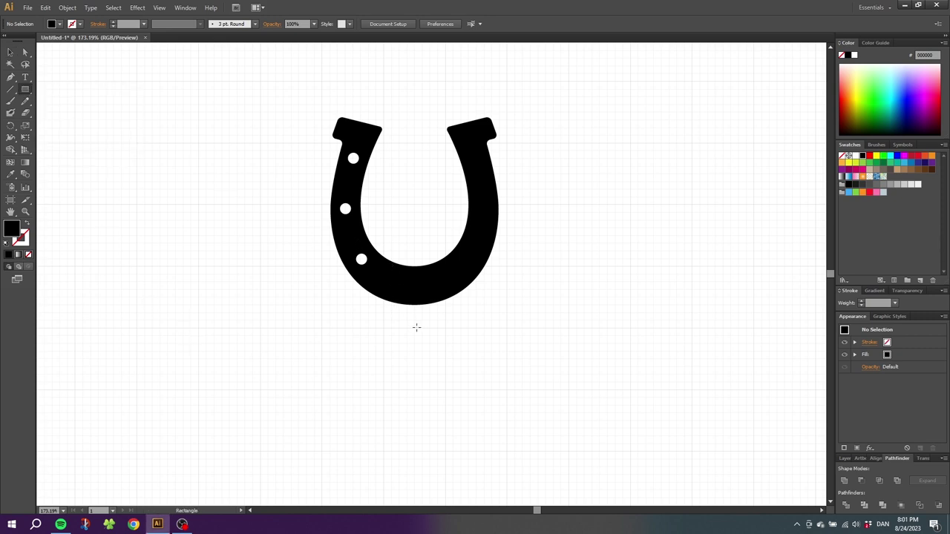
{"action": "left_click_drag", "start_coordinate": [414, 327], "coordinate": [542, 99]}
Step: Subtract the rectangle from the horseshoe with Minus Front to keep only the left half with the holes
{"action": "left_click", "coordinate": [11, 52]}
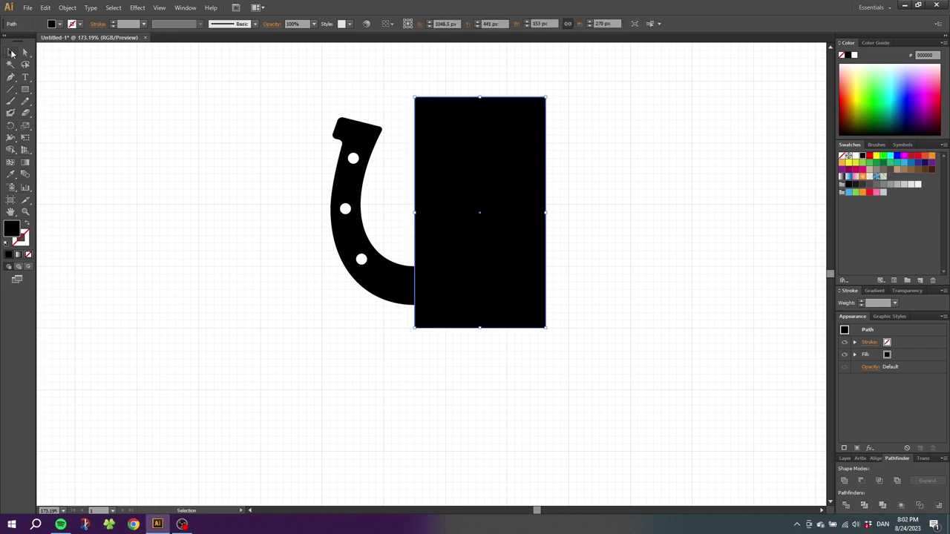
{"action": "left_click_drag", "start_coordinate": [311, 79], "coordinate": [519, 245]}
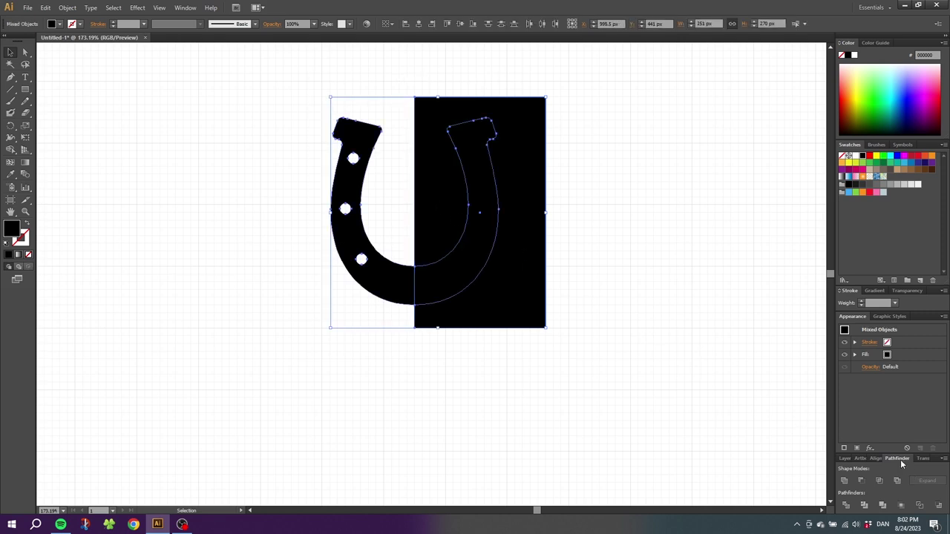
{"action": "left_click", "coordinate": [861, 481]}
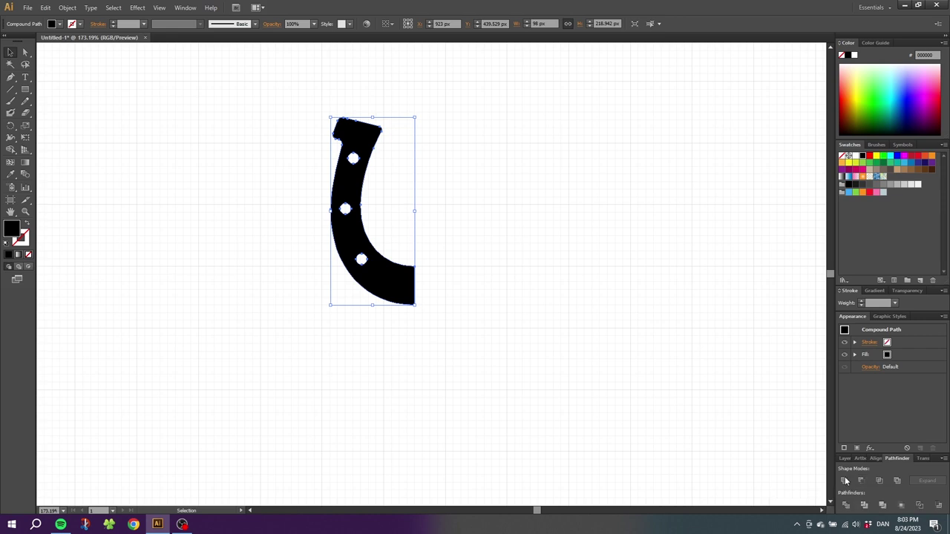
Step: Reflect a copy of the half horseshoe across a vertical axis through the inner corner of its cut edge
{"action": "left_click", "coordinate": [11, 128]}
{"action": "left_click_drag", "start_coordinate": [12, 127], "coordinate": [41, 135]}
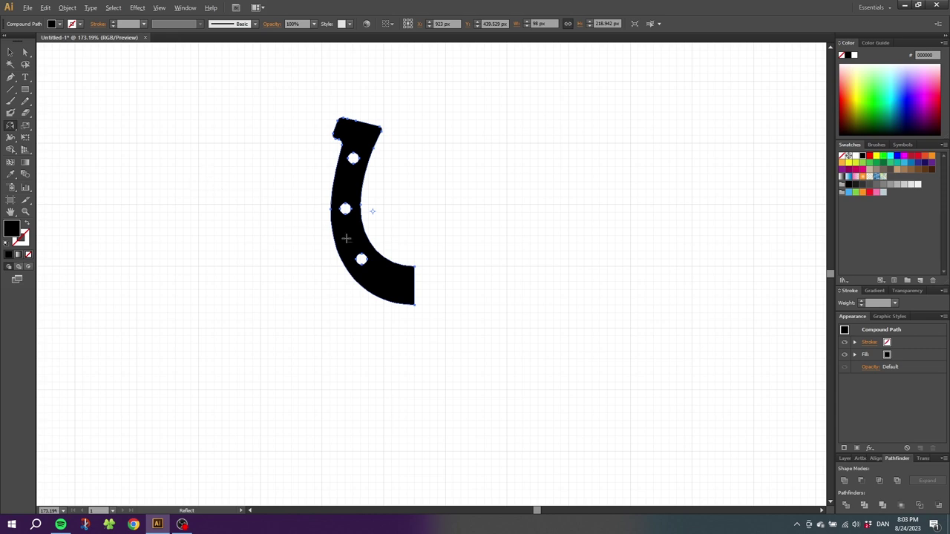
{"action": "left_click", "coordinate": [414, 267], "text": "alt"}
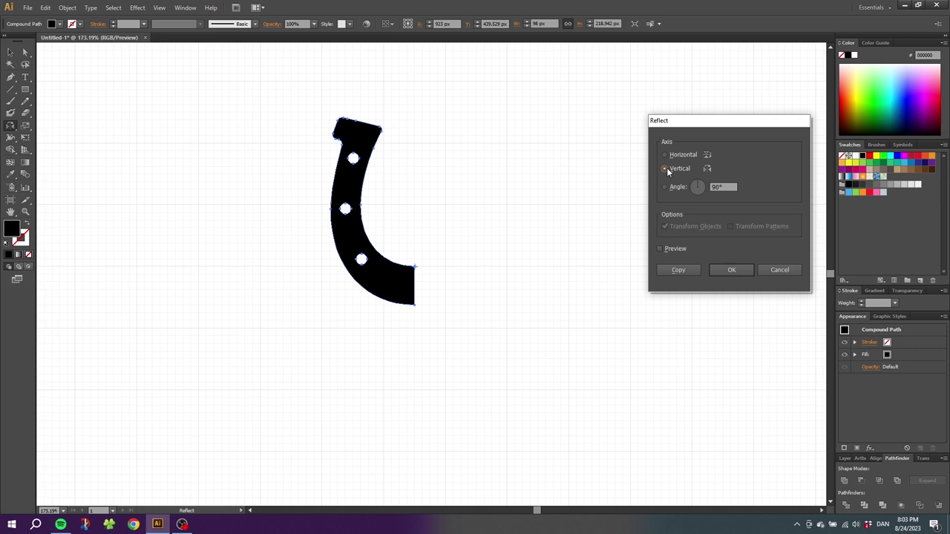
{"action": "left_click", "coordinate": [675, 269]}
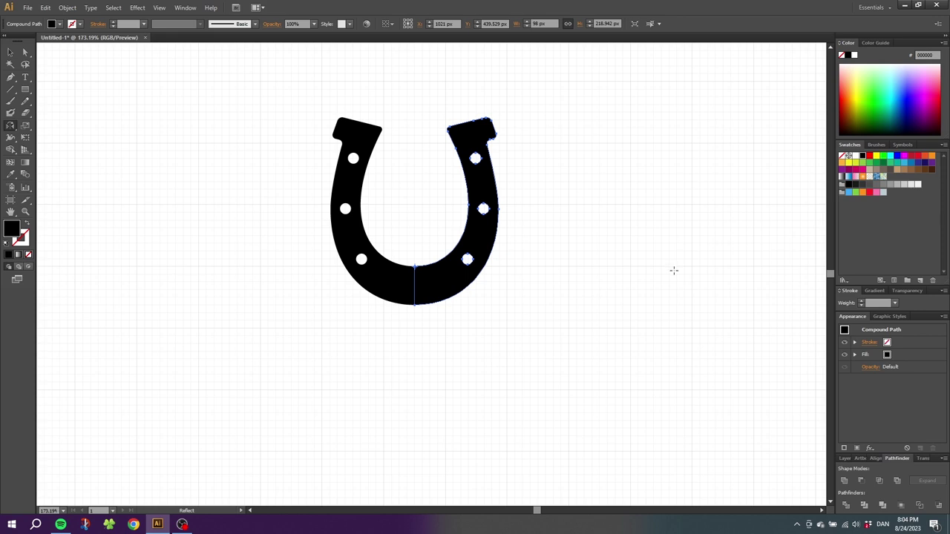
Step: Unite both horseshoe halves into one shape with Pathfinder and inspect the join at the bottom of the curve
{"action": "left_click", "coordinate": [12, 55]}
{"action": "left_click_drag", "start_coordinate": [248, 98], "coordinate": [573, 287]}
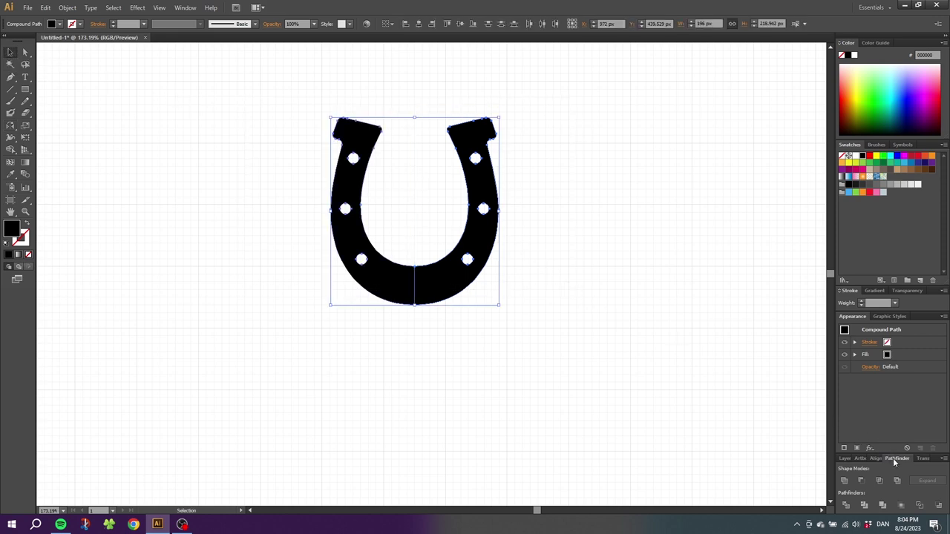
{"action": "left_click", "coordinate": [843, 482]}
{"action": "left_click", "coordinate": [517, 278]}
{"action": "left_click", "coordinate": [24, 212]}
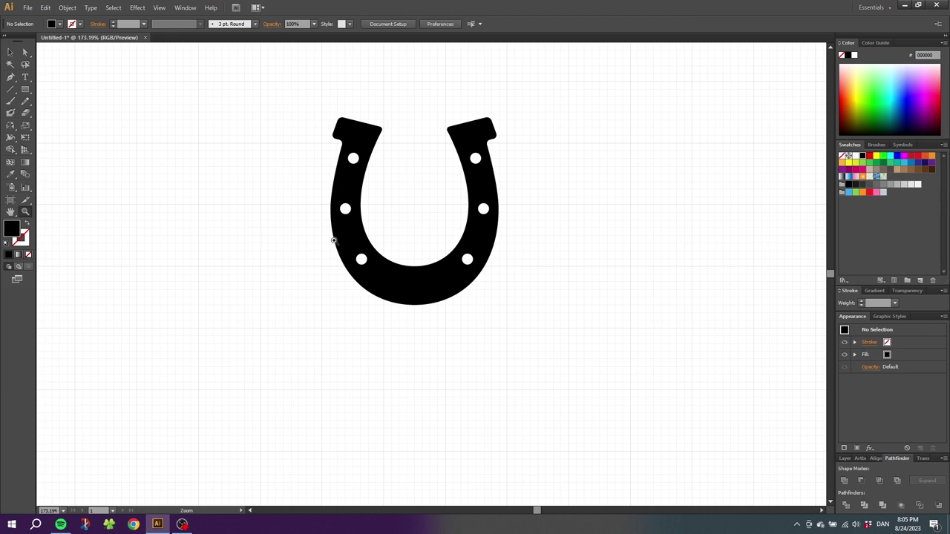
{"action": "left_click_drag", "start_coordinate": [331, 236], "coordinate": [505, 351]}
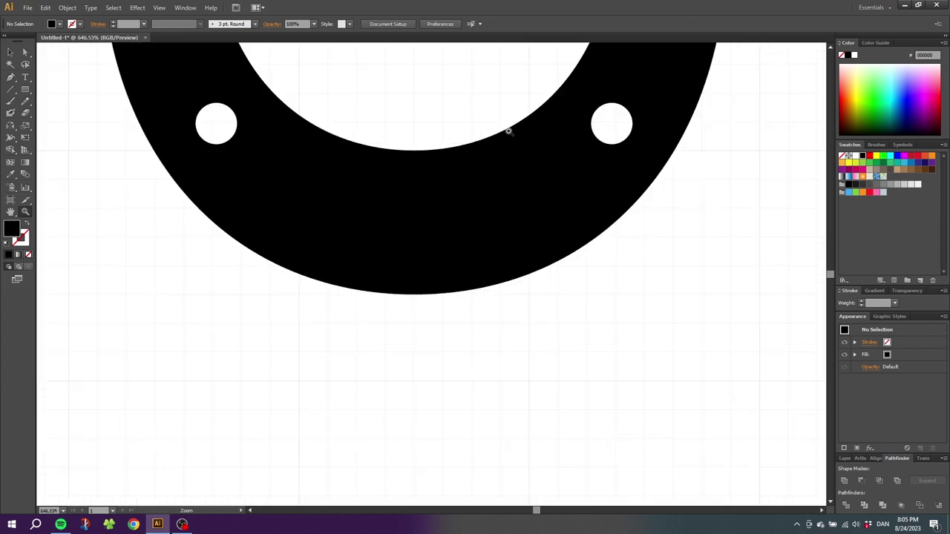
Step: Select the united horseshoe and fill it with the light orange swatch (fbb03b)
{"action": "left_click", "coordinate": [432, 168], "text": "alt"}
{"action": "left_click", "coordinate": [428, 242], "text": "alt"}
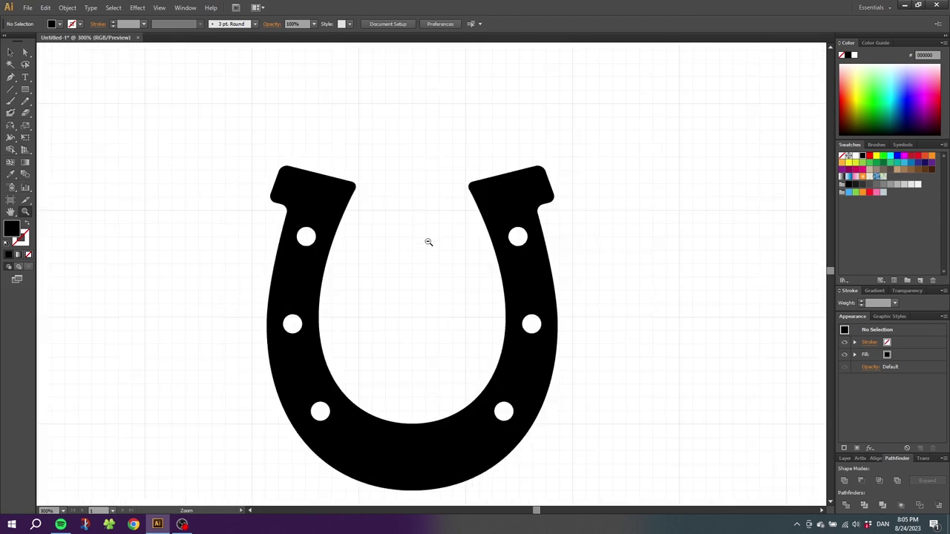
{"action": "left_click", "coordinate": [429, 242], "text": "alt"}
{"action": "left_click", "coordinate": [13, 52]}
{"action": "left_click_drag", "start_coordinate": [277, 177], "coordinate": [605, 367]}
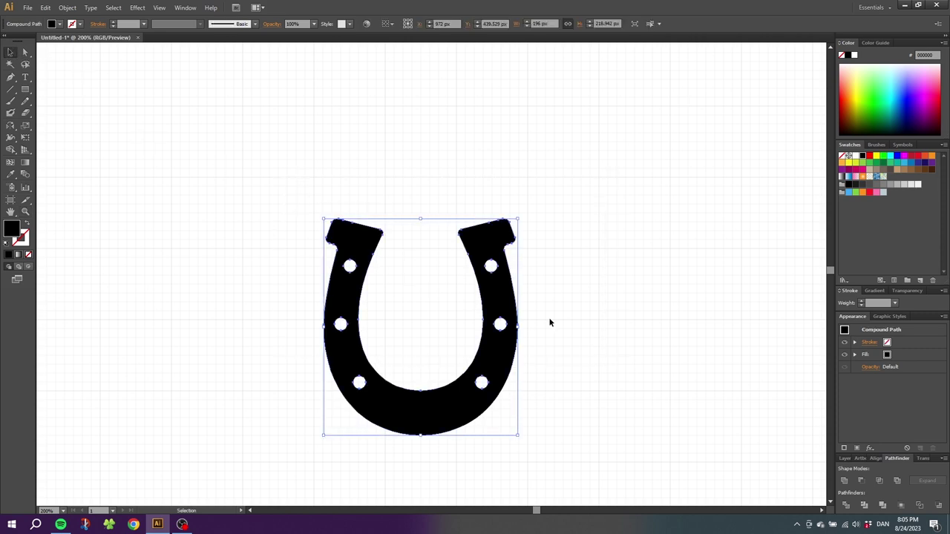
{"action": "left_click", "coordinate": [842, 166]}
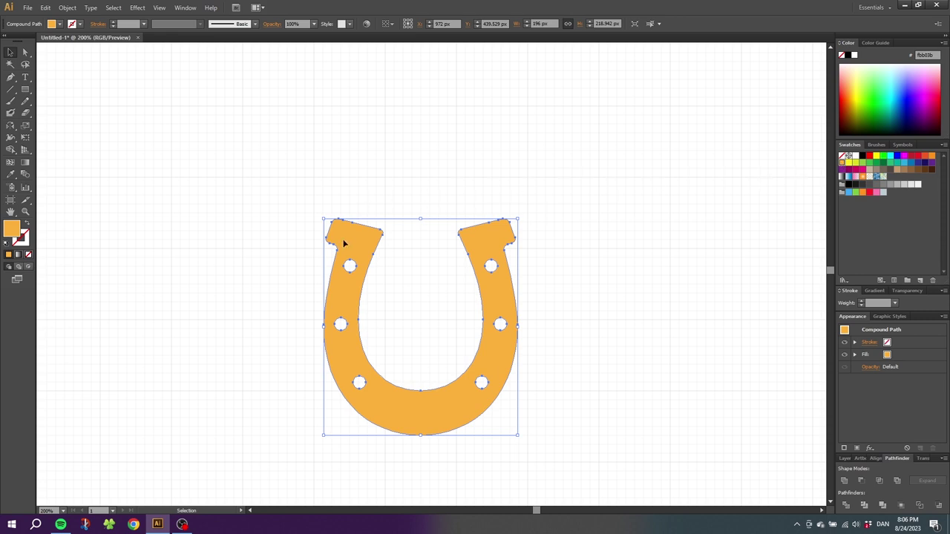
Step: Copy the light orange horseshoe and paste it in front twice
{"action": "left_click", "coordinate": [45, 9]}
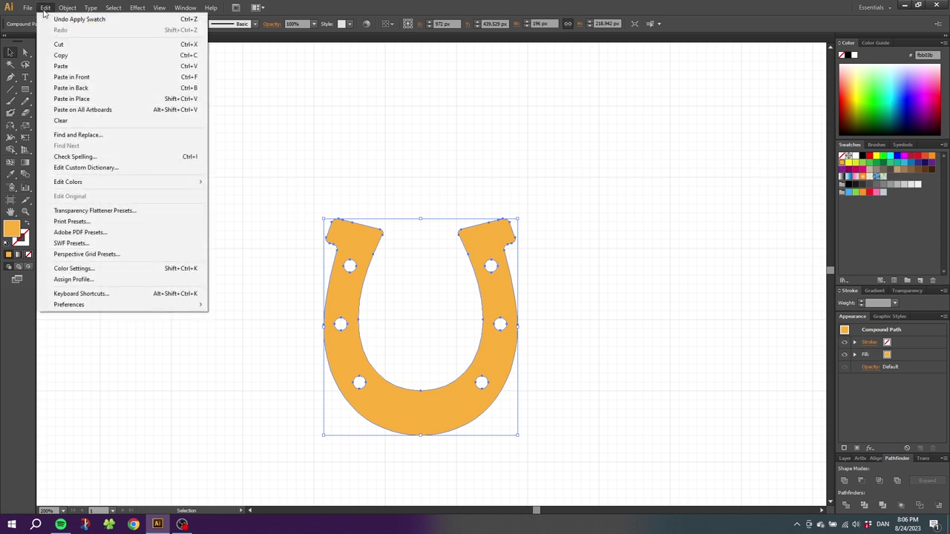
{"action": "left_click", "coordinate": [59, 55]}
{"action": "left_click", "coordinate": [44, 9]}
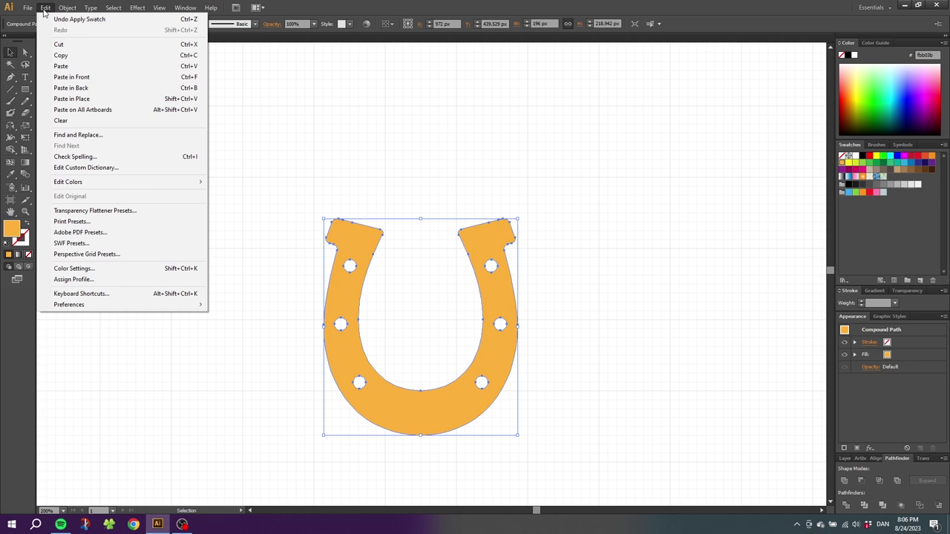
{"action": "left_click", "coordinate": [65, 79]}
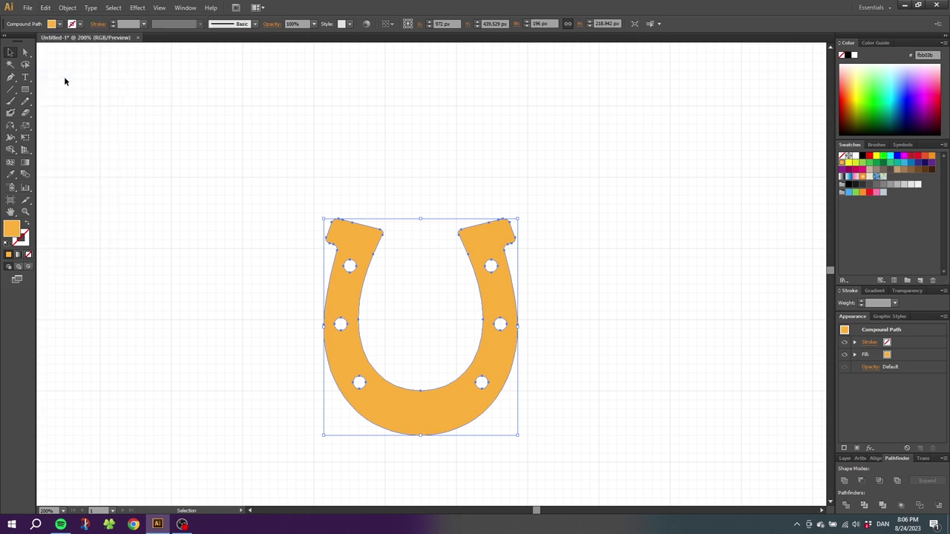
{"action": "left_click", "coordinate": [44, 8]}
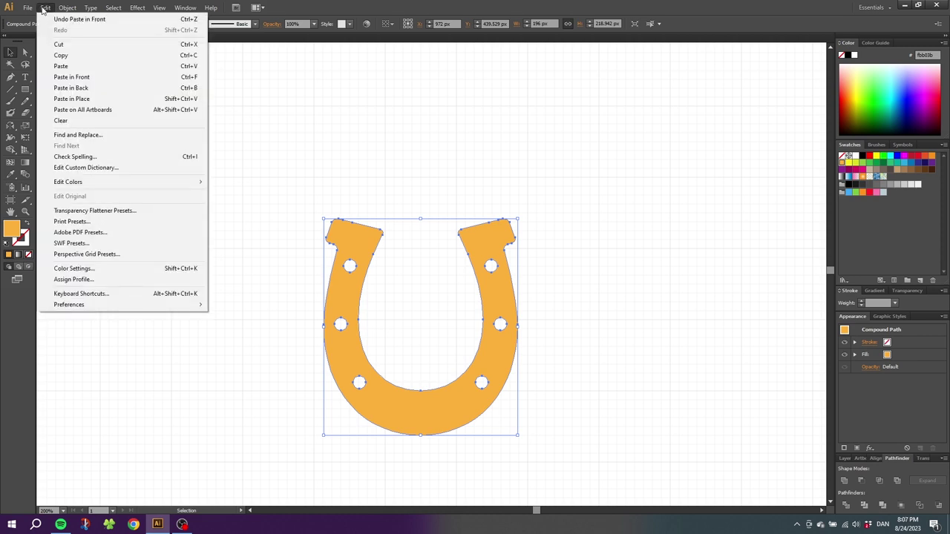
{"action": "left_click", "coordinate": [64, 78]}
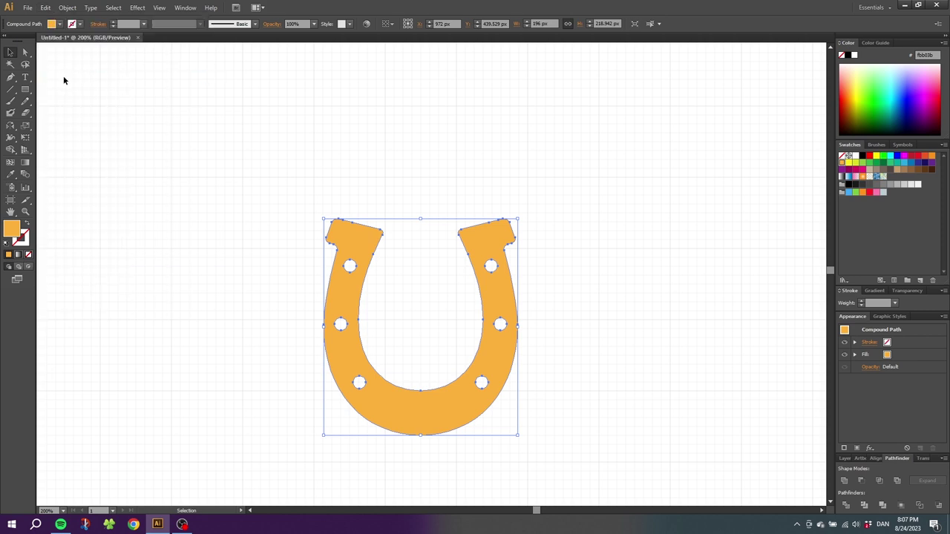
{"action": "left_click_drag", "start_coordinate": [354, 220], "coordinate": [373, 178]}
{"action": "key", "text": "ctrl+z"}
{"action": "key", "text": "ctrl+z"}
{"action": "key", "text": "ctrl+z"}
Step: Turn off Snap to Grid and nudge the topmost horseshoe copy 3 px to the right
{"action": "left_click", "coordinate": [159, 7]}
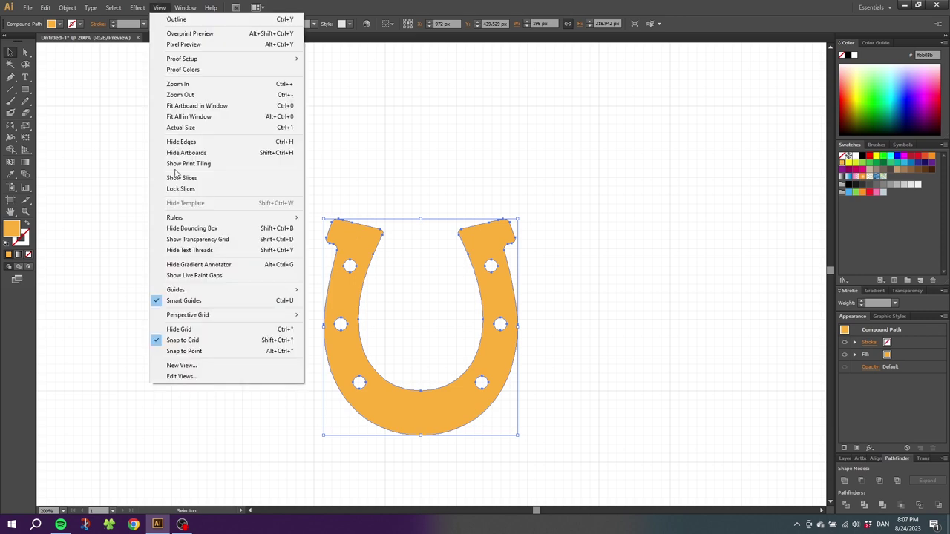
{"action": "left_click", "coordinate": [186, 340]}
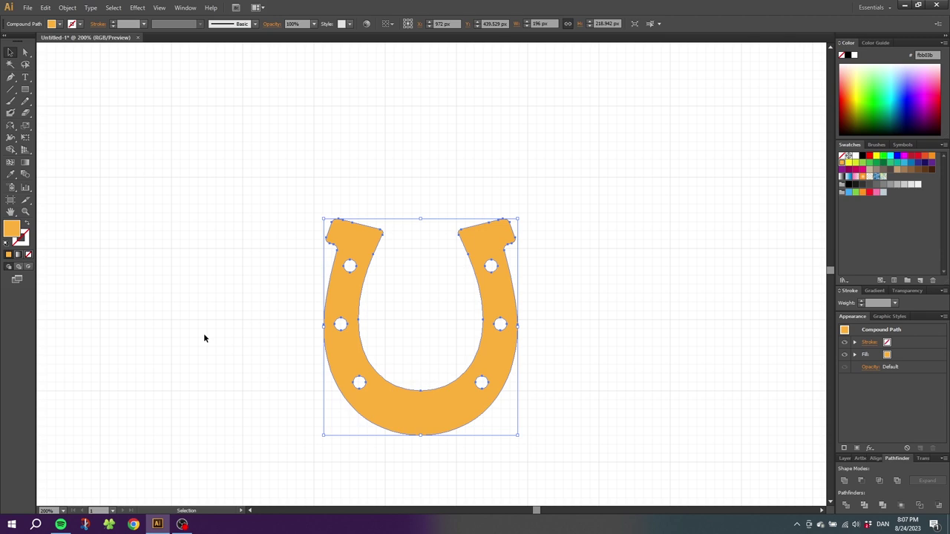
{"action": "key", "text": "Right"}
{"action": "key", "text": "Right"}
{"action": "key", "text": "Right"}
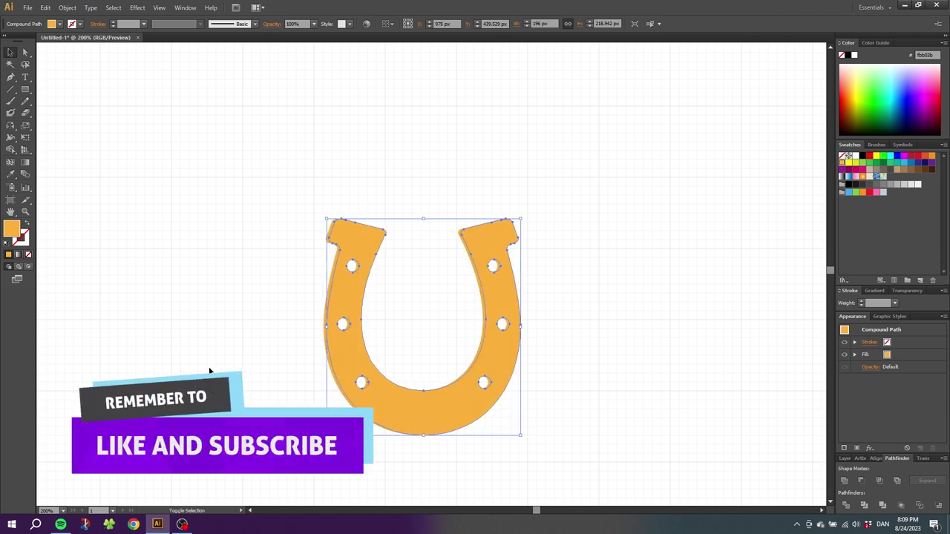
Step: Select both pasted horseshoe copies and remove their shared body and right-hand outer slivers with Shape Builder
{"action": "left_click", "coordinate": [334, 262]}
{"action": "left_click", "coordinate": [10, 150]}
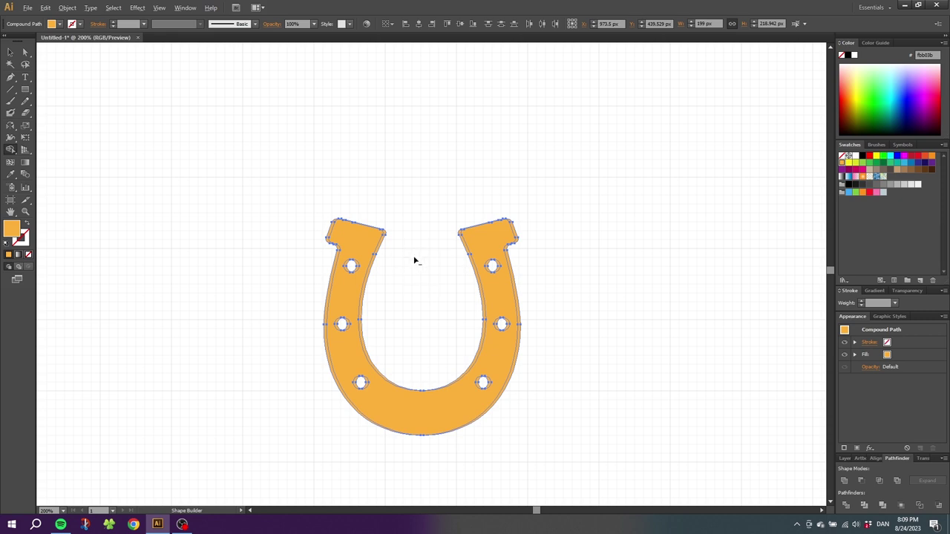
{"action": "left_click_drag", "start_coordinate": [414, 261], "coordinate": [368, 251]}
{"action": "left_click", "coordinate": [520, 250], "text": "alt"}
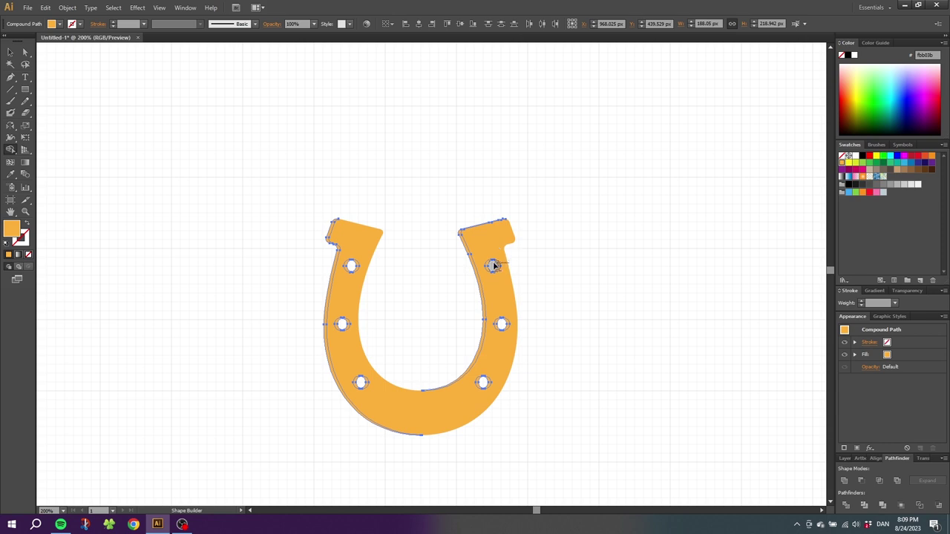
Step: Remove the leftover pieces in all six nail holes with Shape Builder, keeping only the left-side edge slivers of the arms
{"action": "left_click", "coordinate": [492, 266], "text": "alt"}
{"action": "left_click", "coordinate": [502, 323], "text": "alt"}
{"action": "left_click", "coordinate": [483, 383], "text": "alt"}
{"action": "left_click", "coordinate": [361, 383], "text": "alt"}
{"action": "left_click", "coordinate": [341, 323], "text": "alt"}
{"action": "left_click", "coordinate": [350, 268], "text": "alt"}
Step: Fill the remaining left-side edge slivers with the darker orange swatch and return the selection to the full horseshoe
{"action": "left_click", "coordinate": [11, 52]}
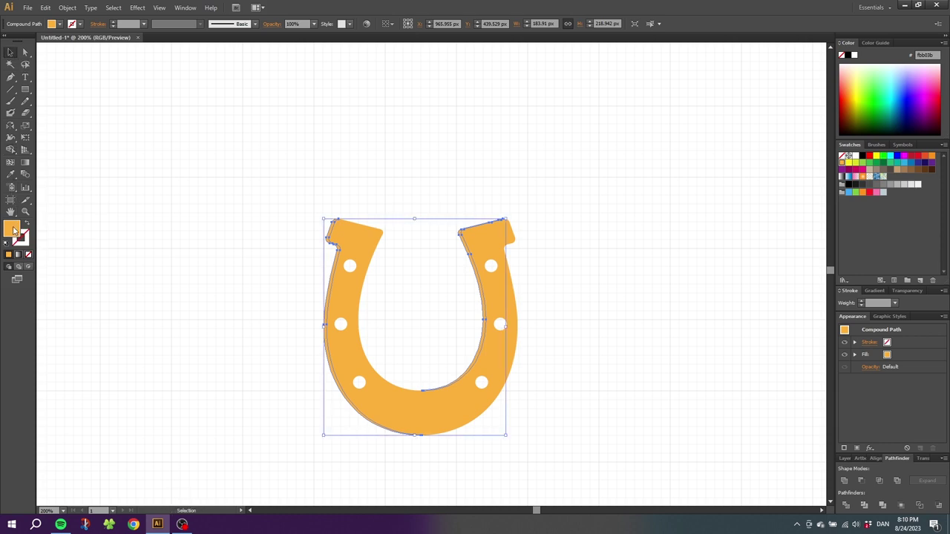
{"action": "left_click", "coordinate": [932, 158]}
{"action": "key", "text": "ctrl+z"}
{"action": "key", "text": "ctrl+z"}
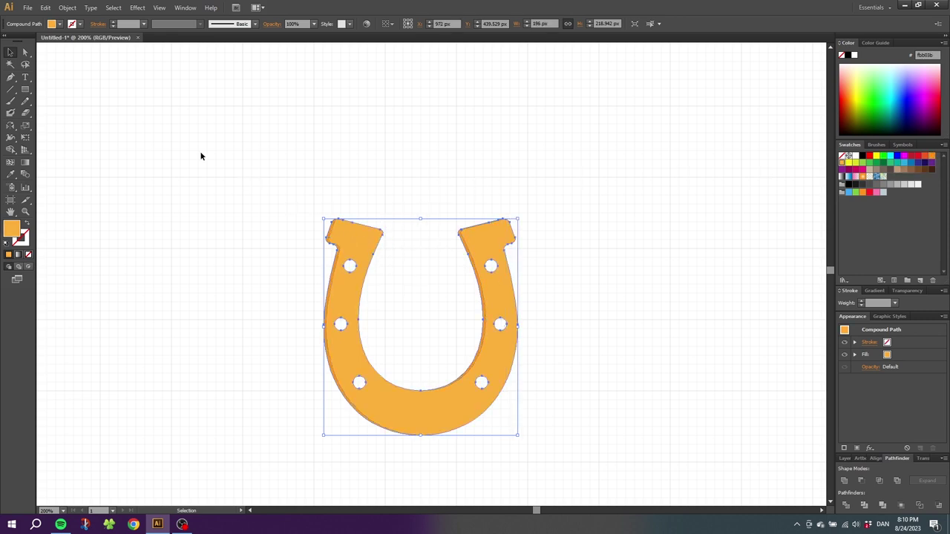
Step: Duplicate the base horseshoe again by copying it and pasting two more copies in front
{"action": "left_click", "coordinate": [45, 7]}
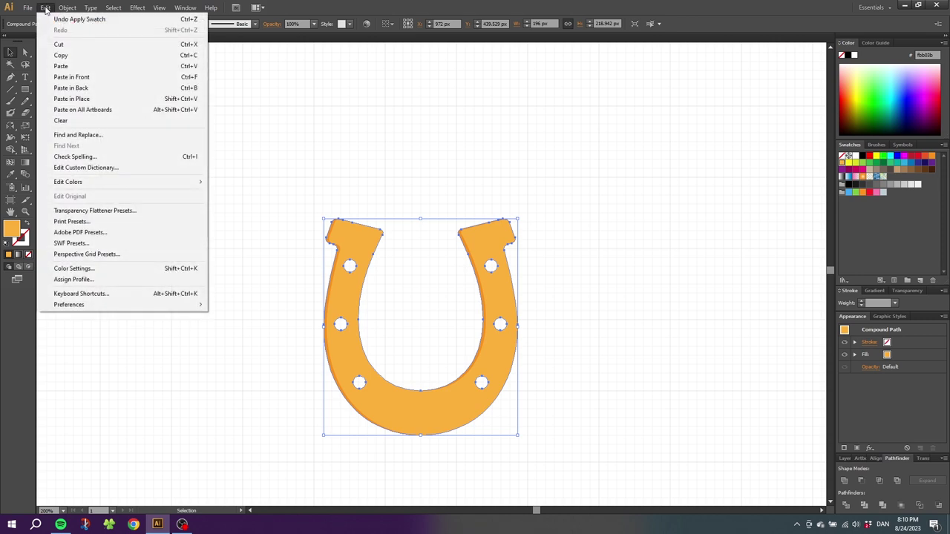
{"action": "left_click", "coordinate": [60, 55]}
{"action": "left_click", "coordinate": [45, 8]}
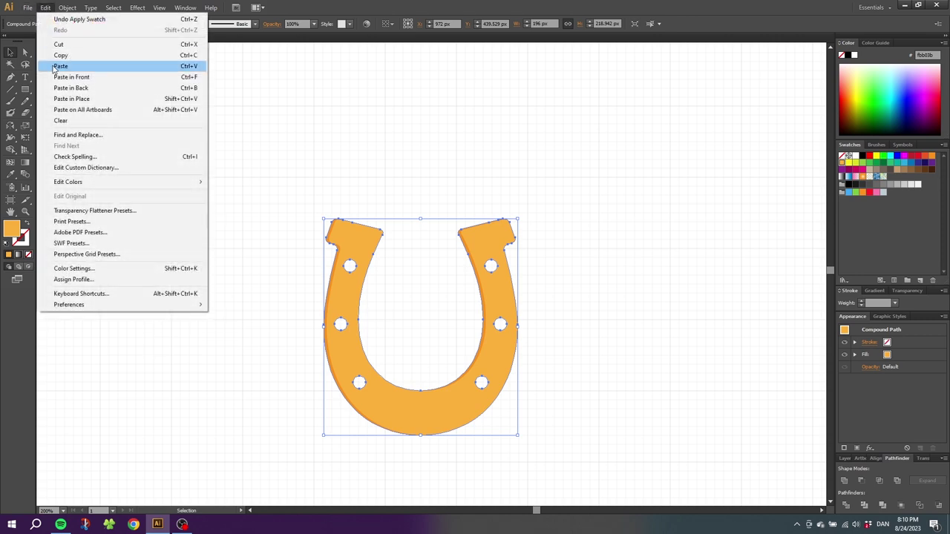
{"action": "left_click", "coordinate": [63, 76]}
{"action": "left_click", "coordinate": [45, 7]}
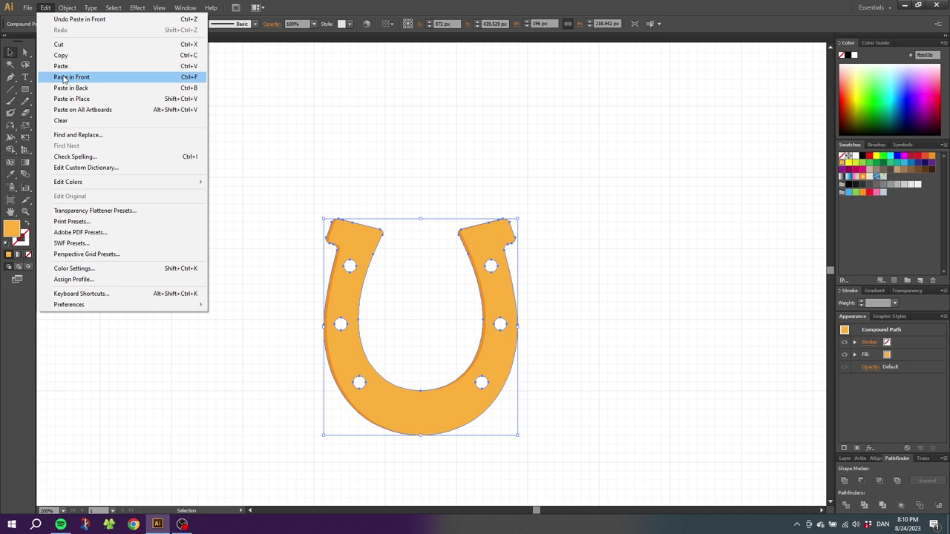
{"action": "left_click", "coordinate": [63, 77]}
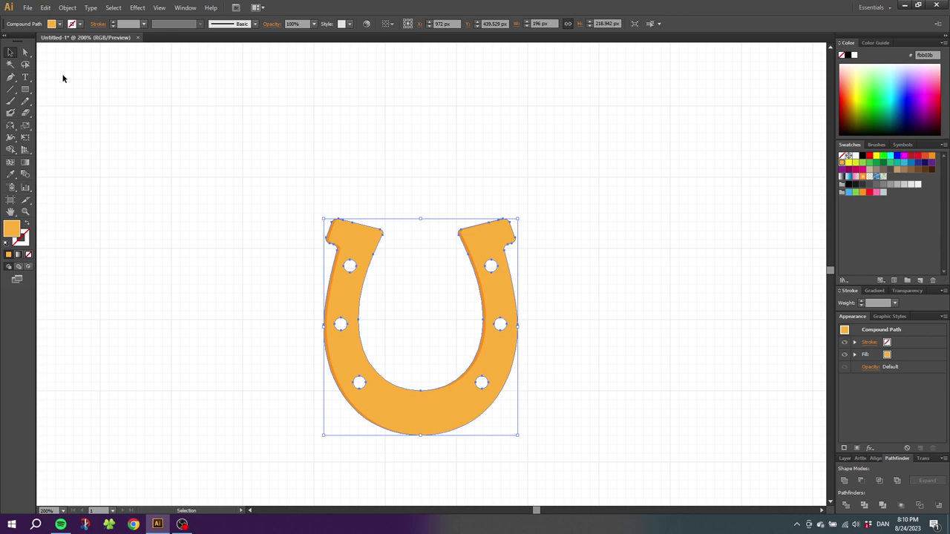
Step: Nudge the topmost new horseshoe copy 3 px to the left
{"action": "key", "text": "Left"}
{"action": "key", "text": "Left"}
{"action": "key", "text": "shift"}
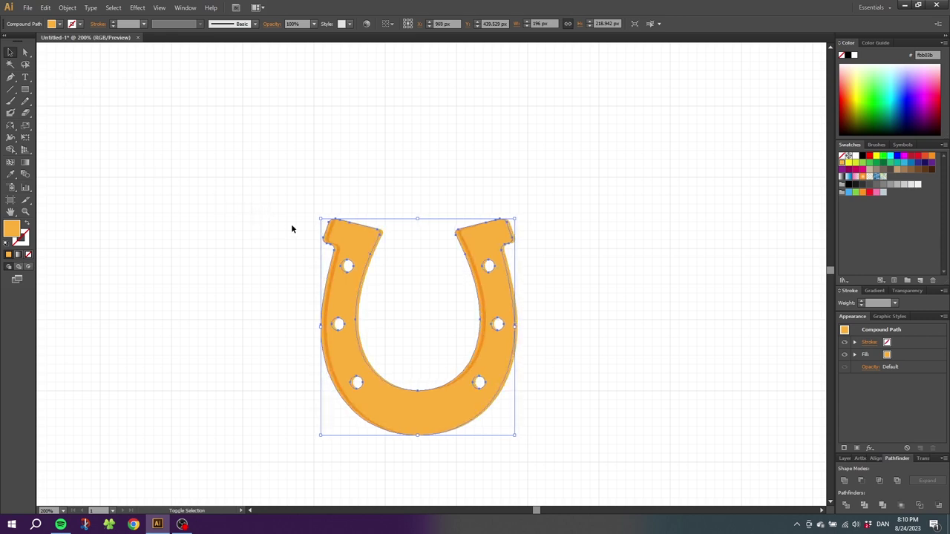
Step: Select both new copies and remove their body and outer edge slivers across both arms with Shape Builder, leaving the hole pieces
{"action": "left_click", "coordinate": [379, 251], "text": "shift"}
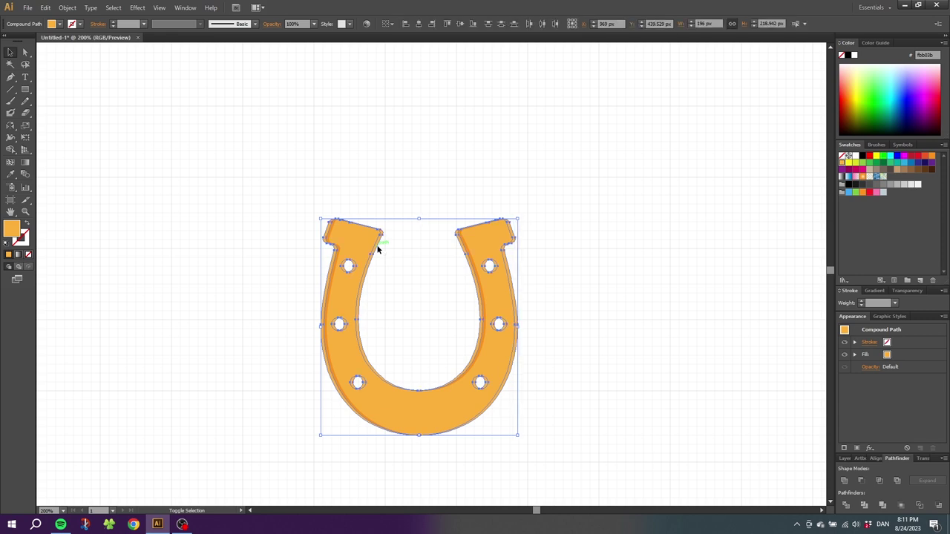
{"action": "left_click", "coordinate": [10, 149]}
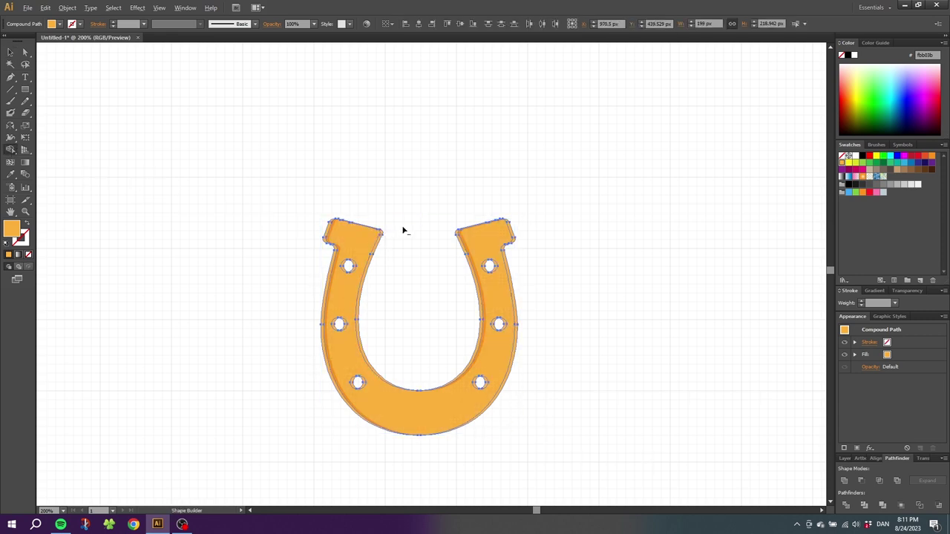
{"action": "left_click_drag", "start_coordinate": [390, 232], "coordinate": [319, 250]}
{"action": "left_click_drag", "start_coordinate": [425, 244], "coordinate": [531, 245]}
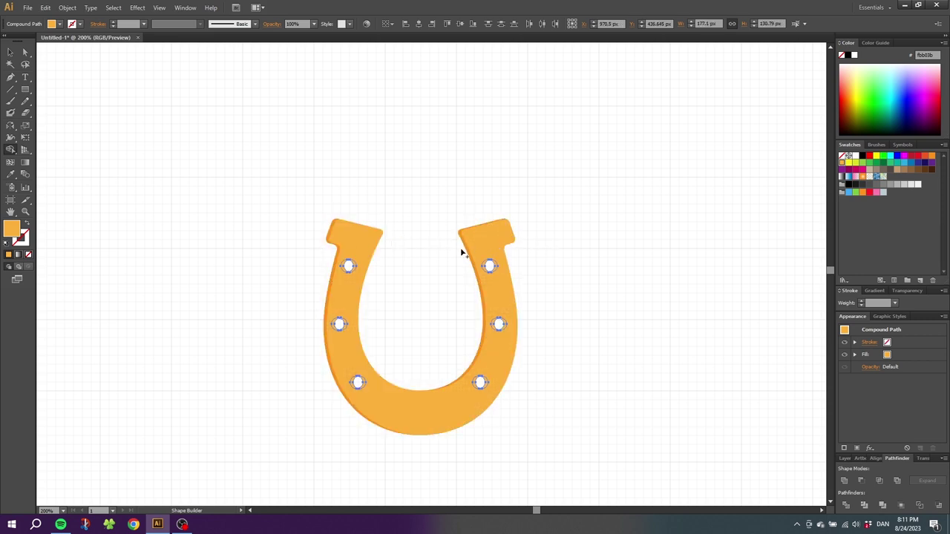
Step: Trim the pieces at all six nail holes with Shape Builder so only a crescent on each hole's right side remains
{"action": "left_click", "coordinate": [489, 266], "text": "alt"}
{"action": "left_click", "coordinate": [498, 324], "text": "alt"}
{"action": "left_click", "coordinate": [480, 383], "text": "alt"}
{"action": "left_click", "coordinate": [356, 382], "text": "alt"}
{"action": "left_click", "coordinate": [338, 324], "text": "alt"}
{"action": "left_click", "coordinate": [349, 267], "text": "alt"}
Step: Fill the nail-hole crescents with the darker orange swatch and deselect the artwork
{"action": "left_click", "coordinate": [11, 52]}
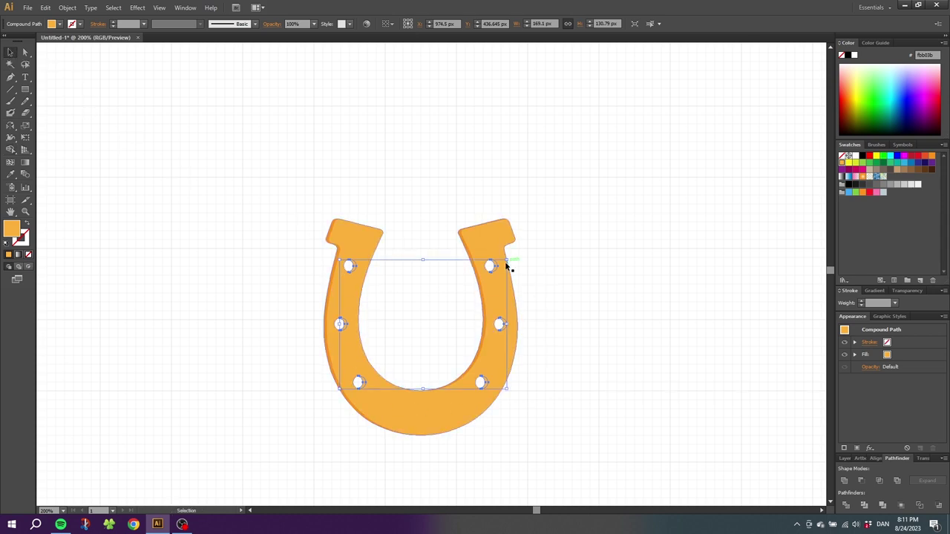
{"action": "left_click", "coordinate": [933, 156]}
{"action": "left_click", "coordinate": [600, 240]}
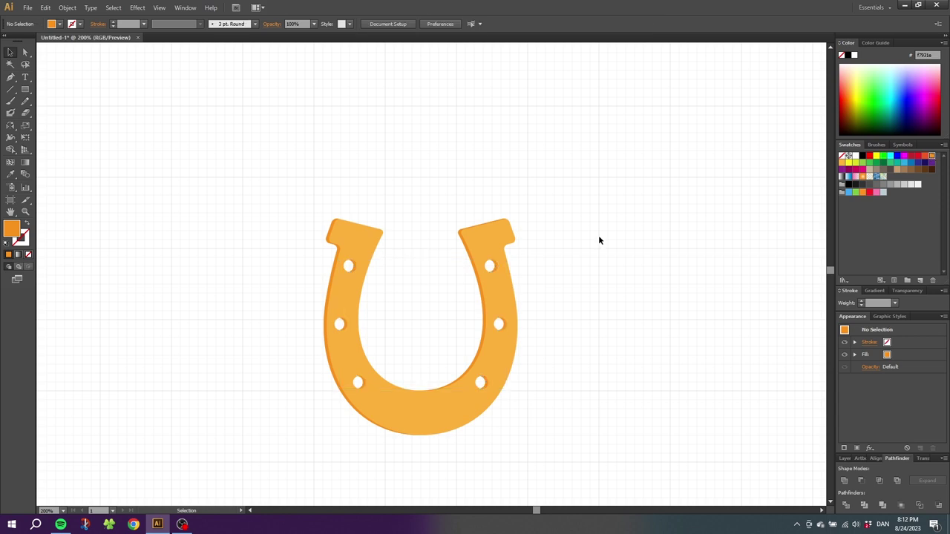